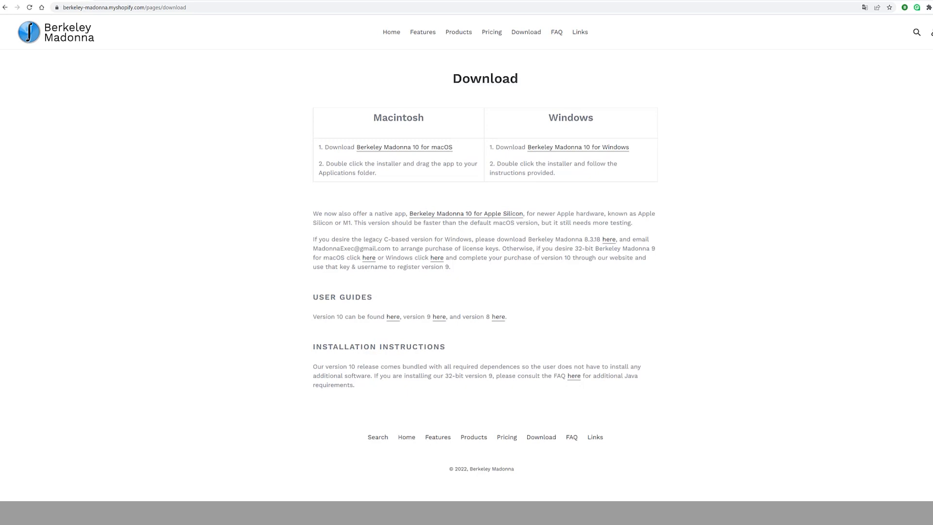
Download Berkeley Madonna 10 for Windows
{"action": "left_click", "coordinate": [566, 148]}
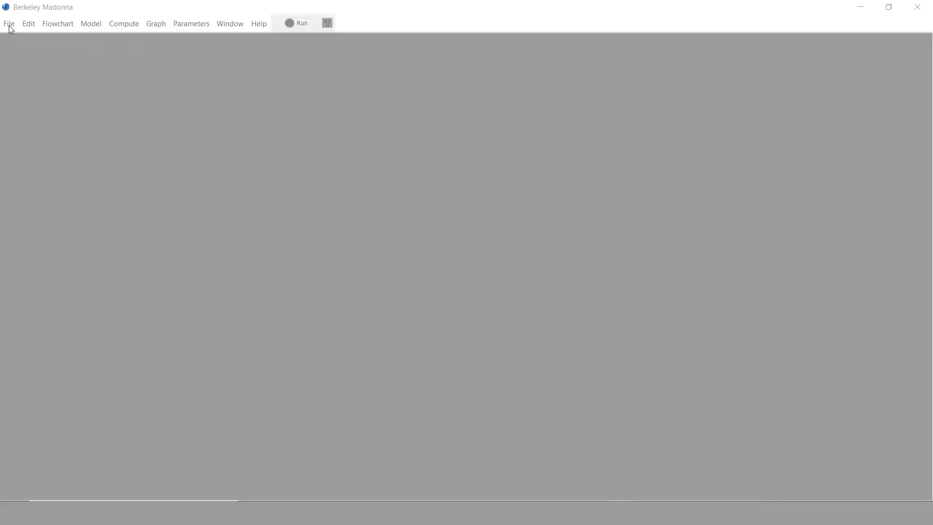
Create a new flowchart document and place three reservoirs side by side on the canvas
{"action": "left_click", "coordinate": [9, 24]}
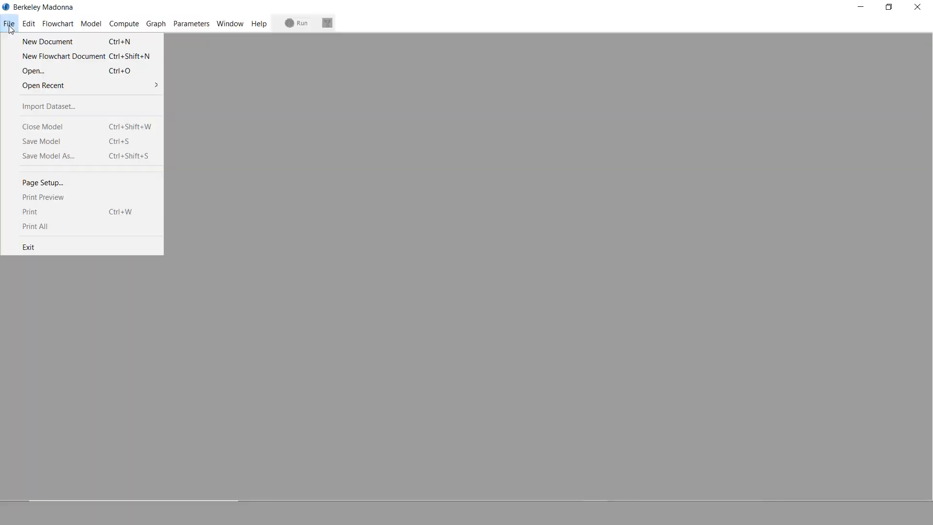
{"action": "left_click", "coordinate": [19, 57]}
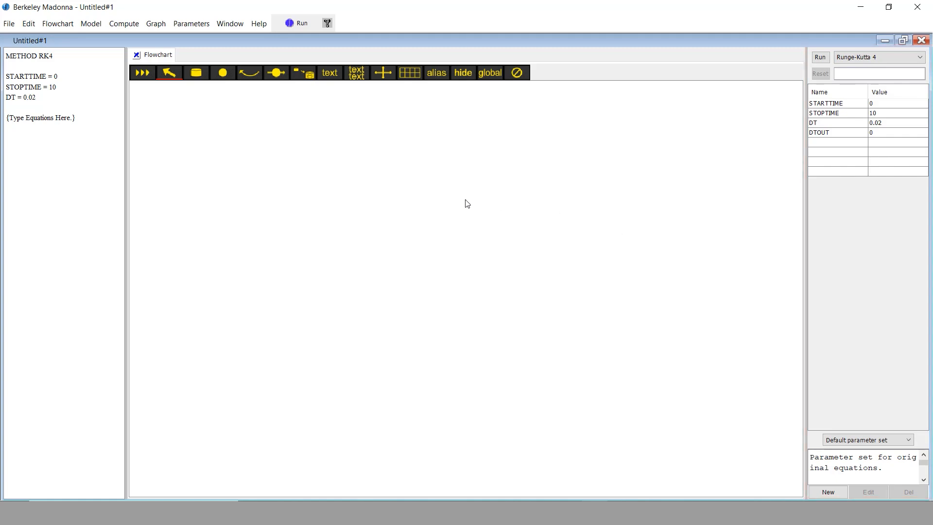
{"action": "left_click", "coordinate": [194, 77]}
{"action": "left_click", "coordinate": [200, 153]}
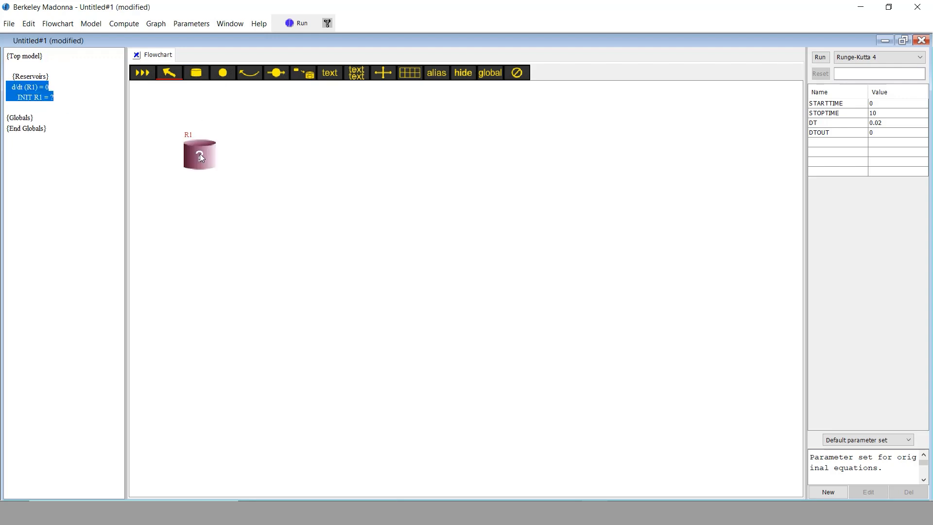
{"action": "left_click", "coordinate": [363, 153]}
{"action": "left_click", "coordinate": [198, 74]}
{"action": "left_click", "coordinate": [610, 164]}
{"action": "left_click_drag", "start_coordinate": [375, 153], "coordinate": [435, 161]}
Rename the three reservoirs S, I and R in the order they were placed
{"action": "double_click", "coordinate": [190, 138]}
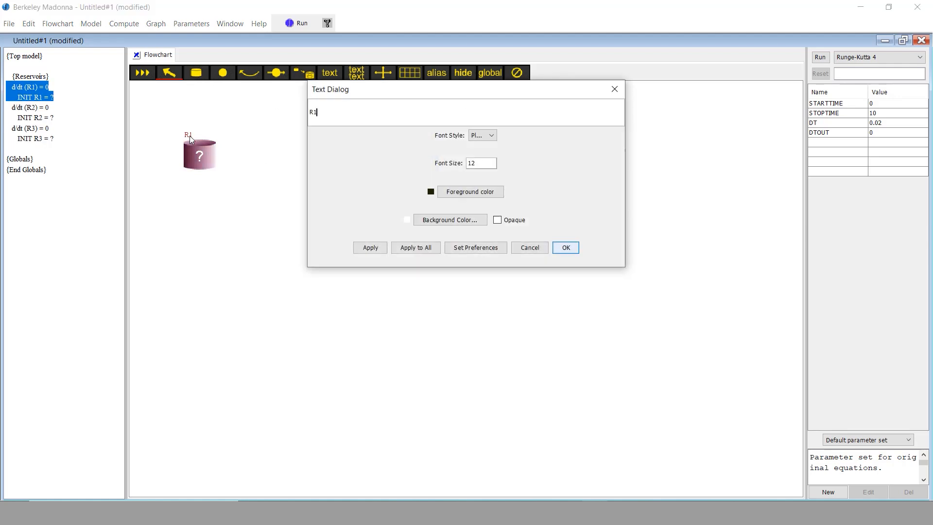
{"action": "key", "text": "BackSpace"}
{"action": "key", "text": "BackSpace"}
{"action": "type", "text": "S"}
{"action": "left_click", "coordinate": [563, 248]}
{"action": "double_click", "coordinate": [410, 136]}
{"action": "key", "text": "BackSpace"}
{"action": "key", "text": "BackSpace"}
{"action": "type", "text": "I"}
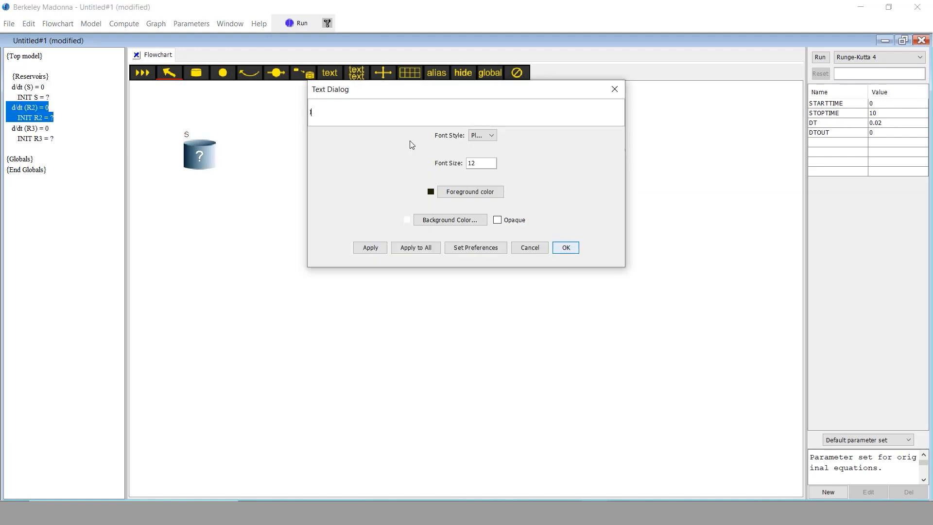
{"action": "key", "text": "Return"}
{"action": "double_click", "coordinate": [602, 142]}
{"action": "key", "text": "Return"}
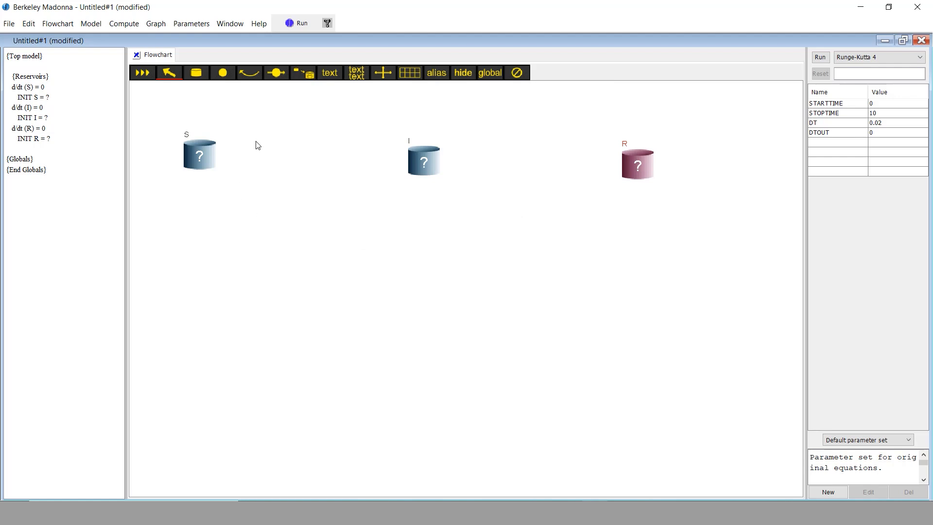
Set the reservoirs' initial values to S = 999, I = 1 and R = 0
{"action": "double_click", "coordinate": [200, 157]}
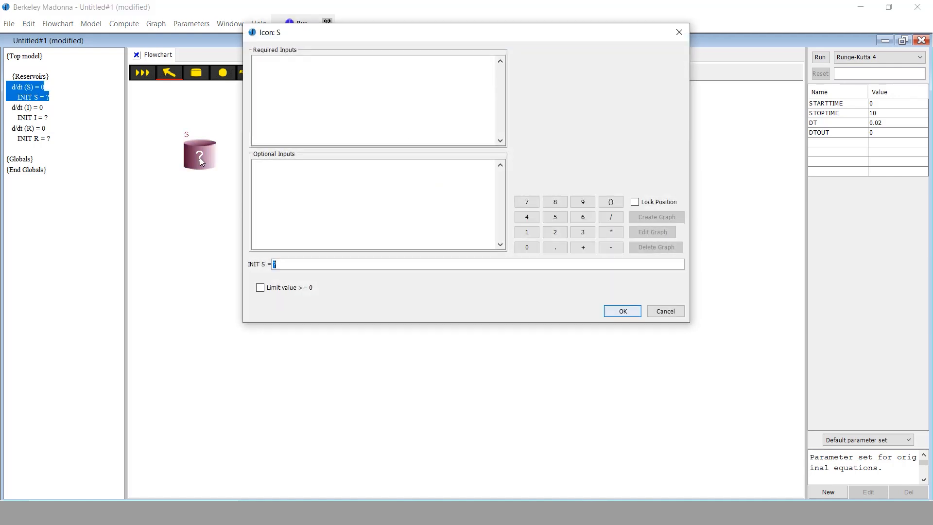
{"action": "type", "text": "999"}
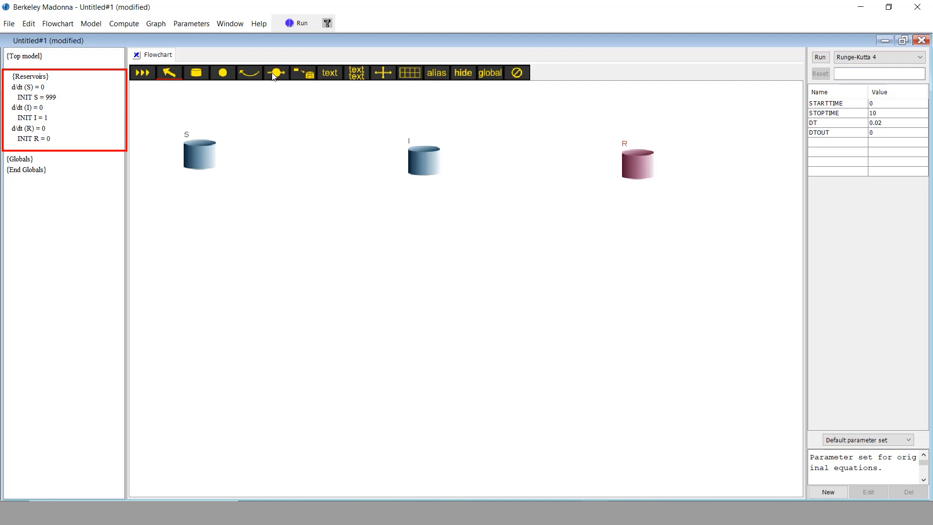
Draw a flow from reservoir S to reservoir I and name it "Contamination des S"
{"action": "left_click", "coordinate": [274, 74]}
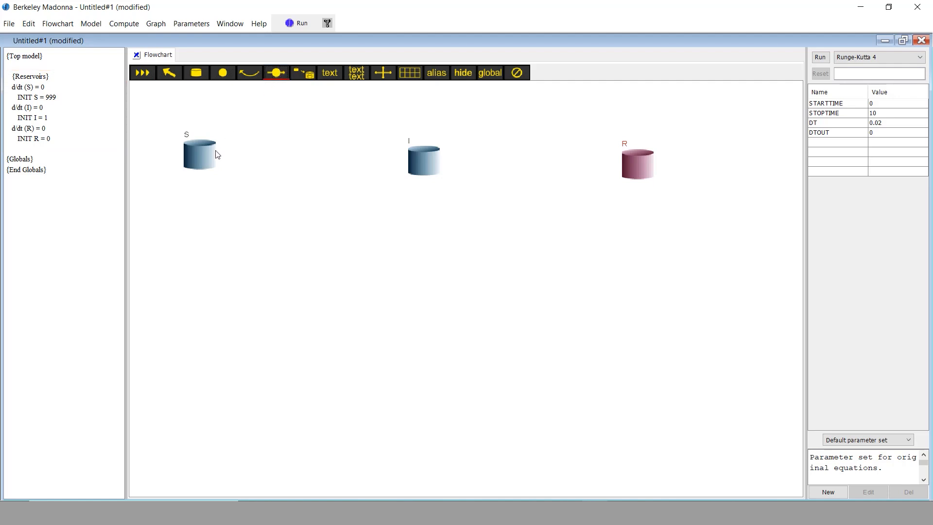
{"action": "left_click_drag", "start_coordinate": [205, 156], "coordinate": [419, 161]}
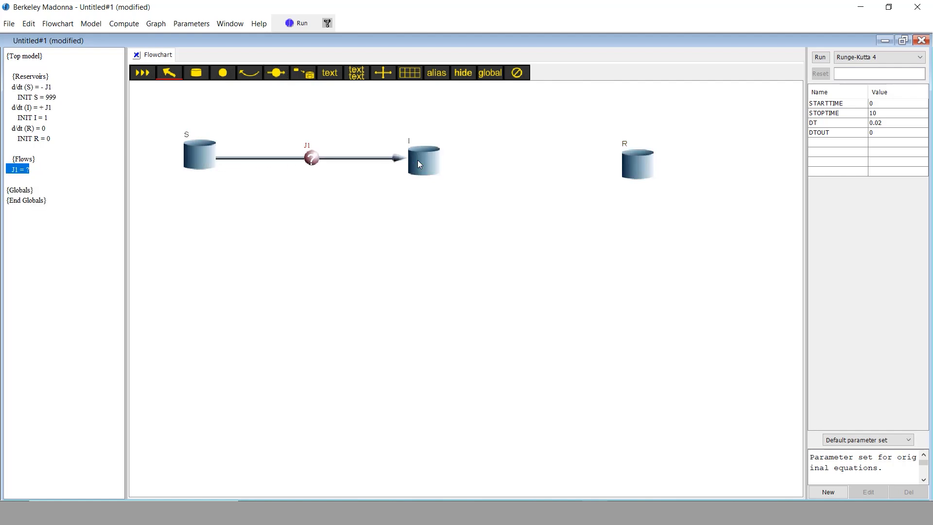
{"action": "double_click", "coordinate": [307, 147]}
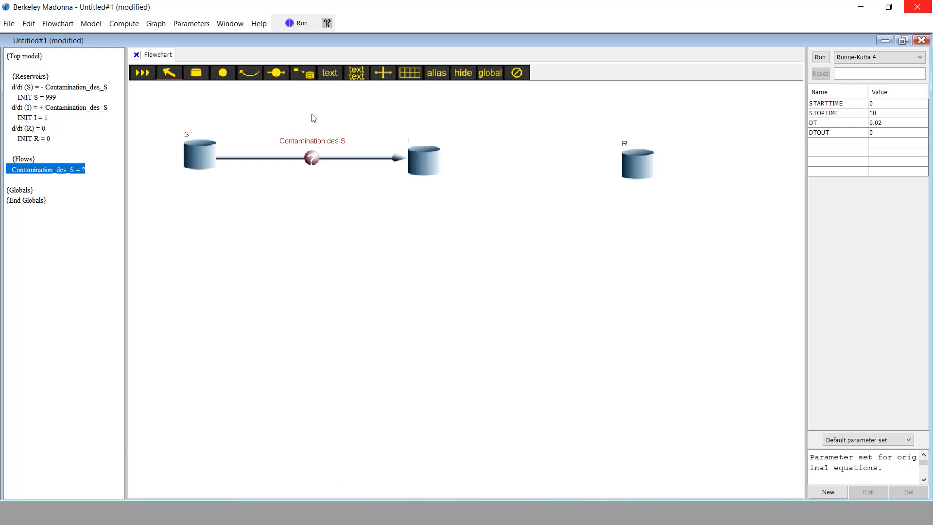
Draw a flow from reservoir I to reservoir R and name it "Guerison des I"
{"action": "left_click", "coordinate": [278, 73]}
{"action": "left_click_drag", "start_coordinate": [422, 161], "coordinate": [634, 163]}
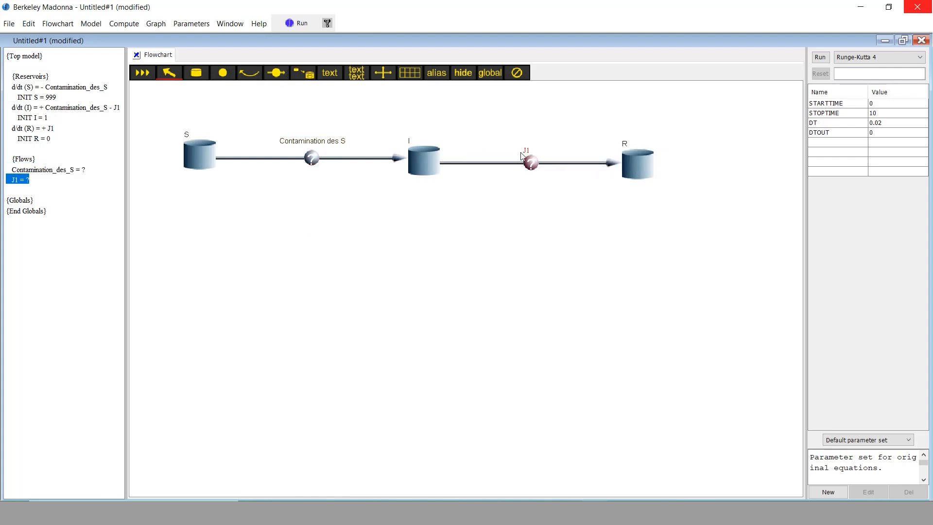
{"action": "type", "text": "Guerison des I"}
{"action": "left_click", "coordinate": [614, 196]}
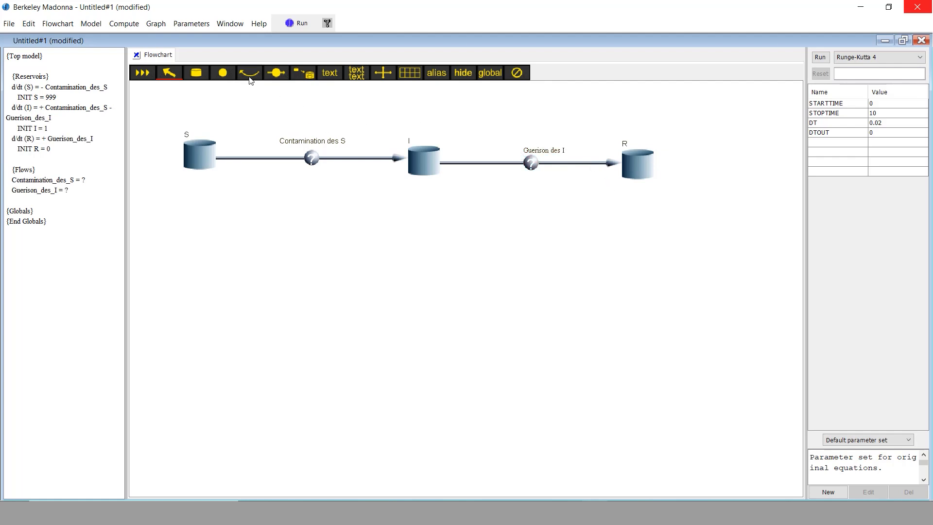
Draw a flow from reservoir R back to reservoir S, below the others, named "Perte d immunites des R"
{"action": "left_click", "coordinate": [274, 74]}
{"action": "left_click_drag", "start_coordinate": [629, 165], "coordinate": [197, 151]}
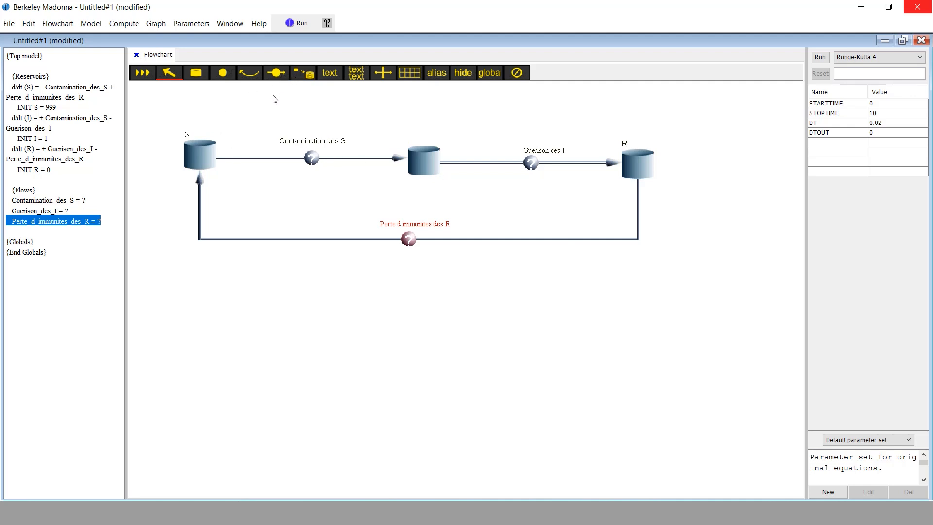
Draw an open-ended outflow from reservoir S and name it "Mortalite des S"
{"action": "left_click", "coordinate": [276, 73]}
{"action": "left_click_drag", "start_coordinate": [204, 154], "coordinate": [141, 153]}
{"action": "type", "text": "Mortalite des S"}
{"action": "key", "text": "Return"}
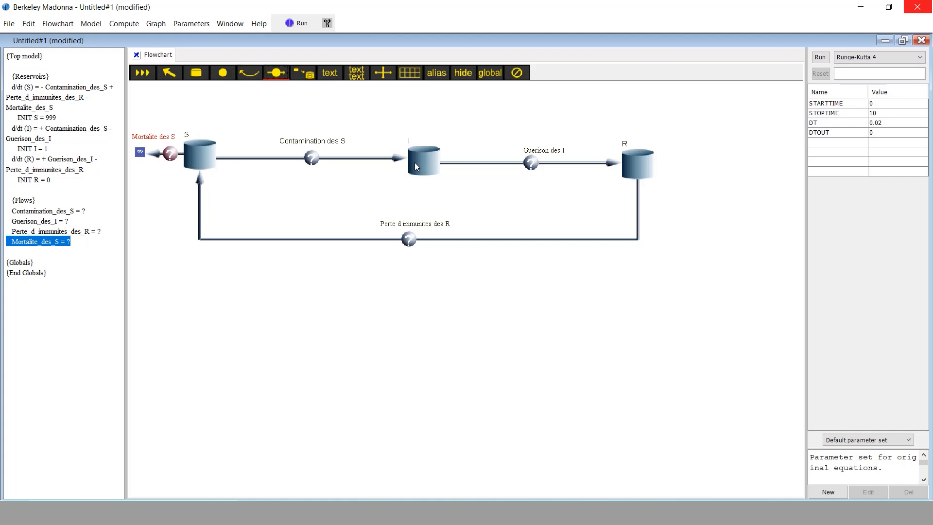
Draw open-ended outflows upward from reservoirs I and R, named "Mortalites des I" and "Mortalites des R"
{"action": "left_click_drag", "start_coordinate": [415, 165], "coordinate": [422, 96]}
{"action": "type", "text": "Mortalites des I"}
{"action": "key", "text": "Return"}
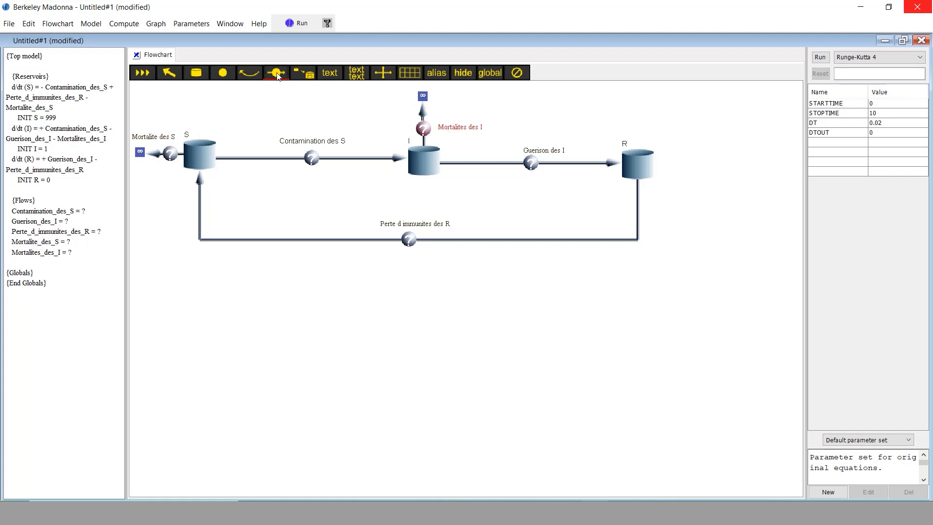
{"action": "left_click_drag", "start_coordinate": [637, 162], "coordinate": [639, 105]}
{"action": "type", "text": "Mortalites des R"}
{"action": "key", "text": "Return"}
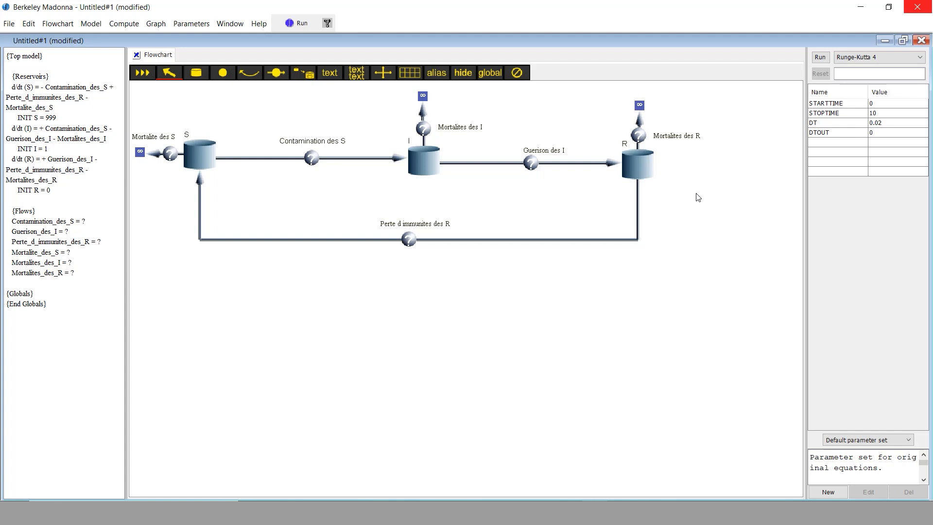
Redirect the Mortalites des I and Mortalites des R flows into reservoir S and space their paths apart
{"action": "left_click", "coordinate": [422, 97]}
{"action": "mouse_move", "coordinate": [424, 98]}
{"action": "left_mouse_down"}
{"action": "mouse_move", "coordinate": [232, 107]}
{"action": "mouse_move", "coordinate": [205, 124]}
{"action": "mouse_move", "coordinate": [203, 154]}
{"action": "left_mouse_up"}
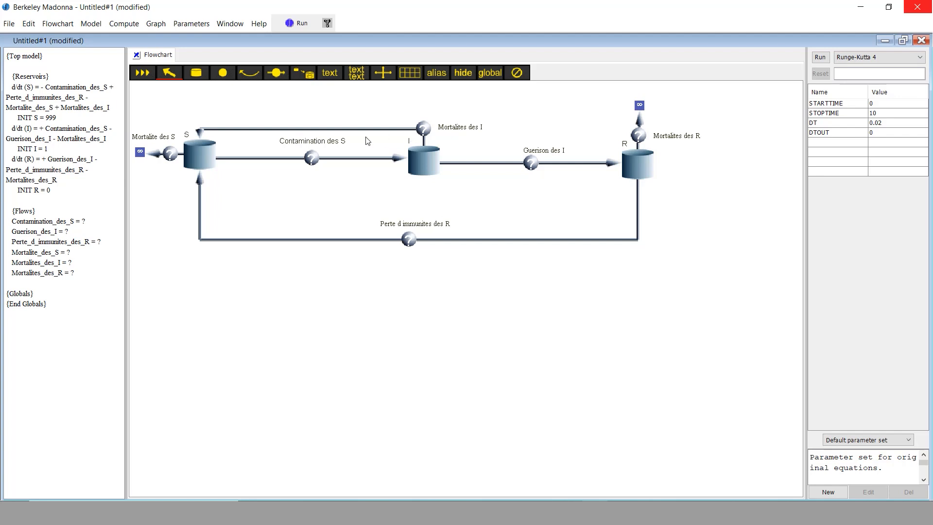
{"action": "mouse_move", "coordinate": [639, 135]}
{"action": "left_mouse_down"}
{"action": "mouse_move", "coordinate": [629, 103]}
{"action": "mouse_move", "coordinate": [466, 101]}
{"action": "left_mouse_up"}
Try to loop the Mortalite des S flow back into reservoir S, and delete that flow
{"action": "left_click", "coordinate": [196, 162]}
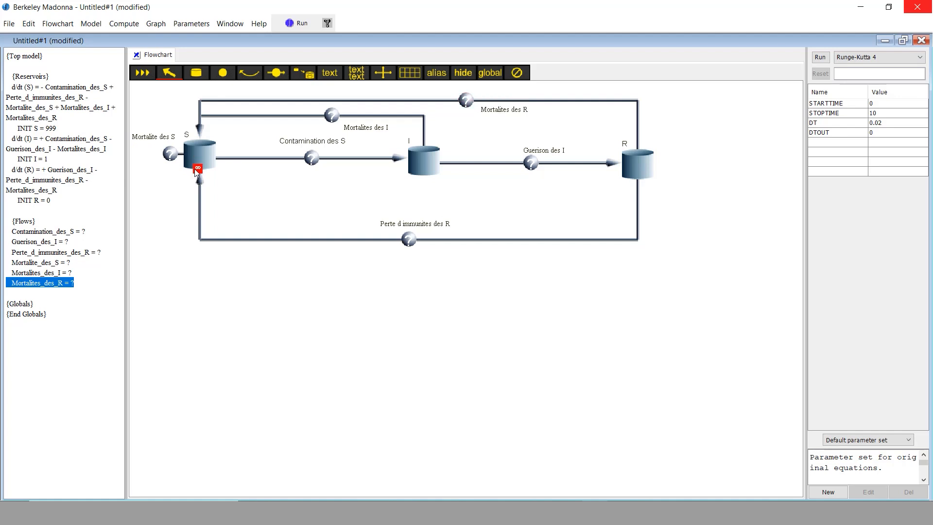
{"action": "left_click_drag", "start_coordinate": [196, 165], "coordinate": [148, 178]}
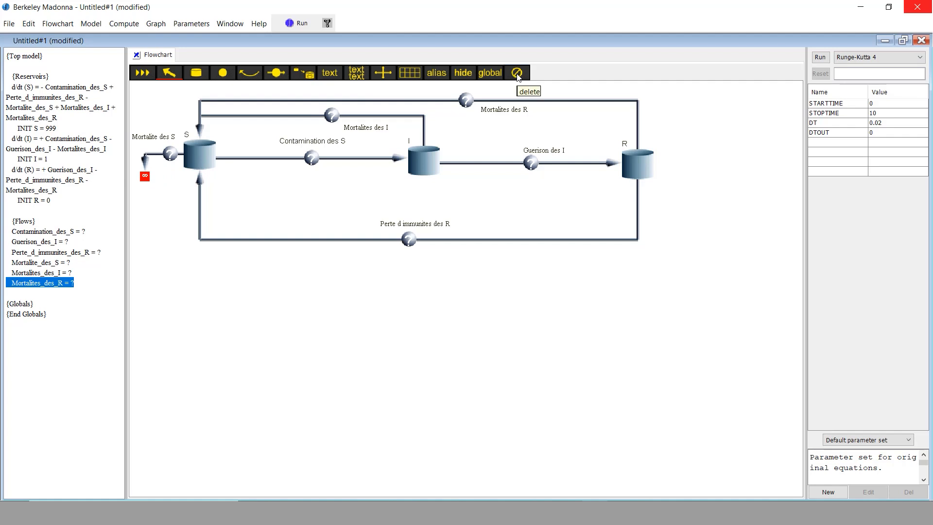
{"action": "left_click", "coordinate": [168, 154]}
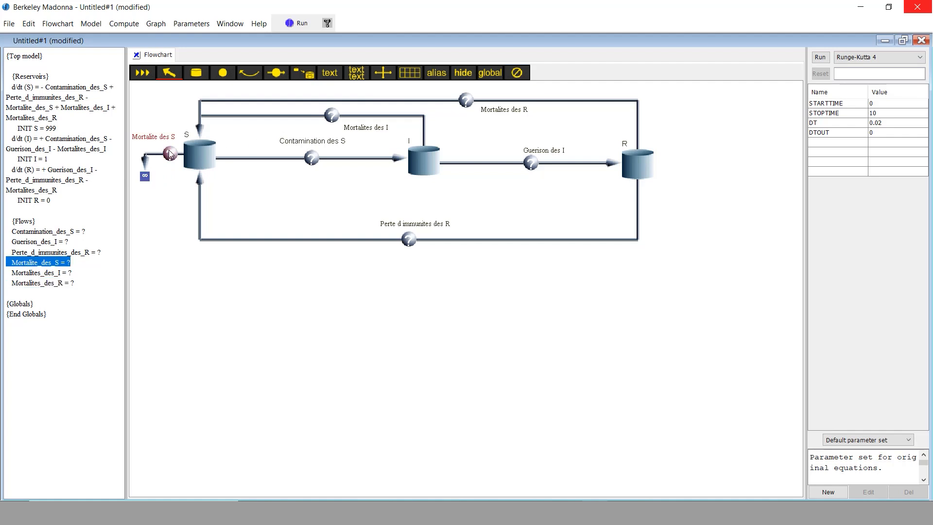
{"action": "left_click", "coordinate": [515, 75]}
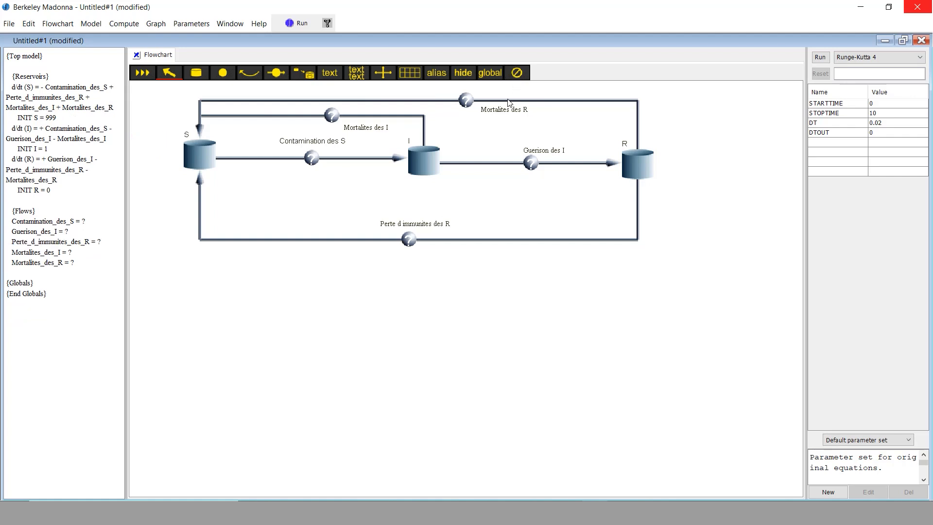
Link reservoir I to the Guerison des I flow and connect a new formula named gamma to the same flow
{"action": "left_click", "coordinate": [250, 75]}
{"action": "left_click_drag", "start_coordinate": [418, 163], "coordinate": [531, 166]}
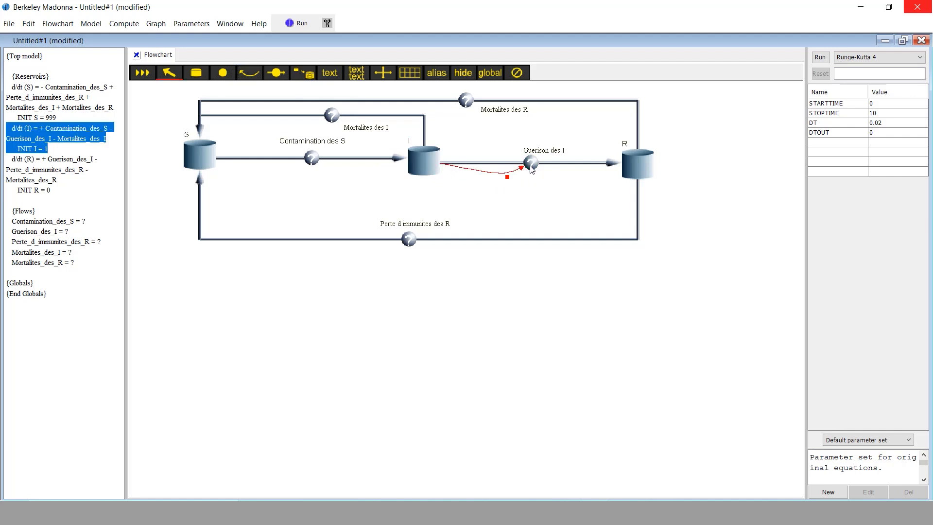
{"action": "left_click", "coordinate": [221, 74]}
{"action": "left_click", "coordinate": [462, 191]}
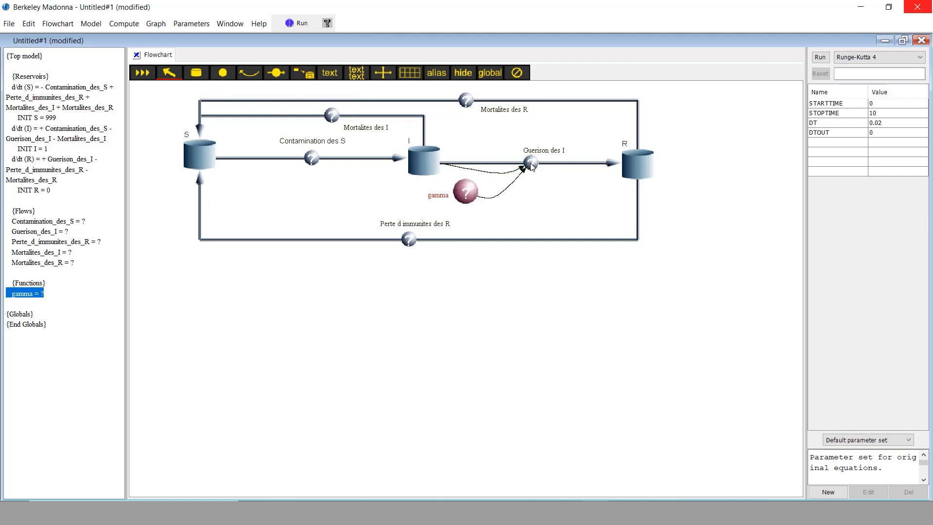
Define the Guerison des I flow as gamma*I
{"action": "double_click", "coordinate": [531, 163]}
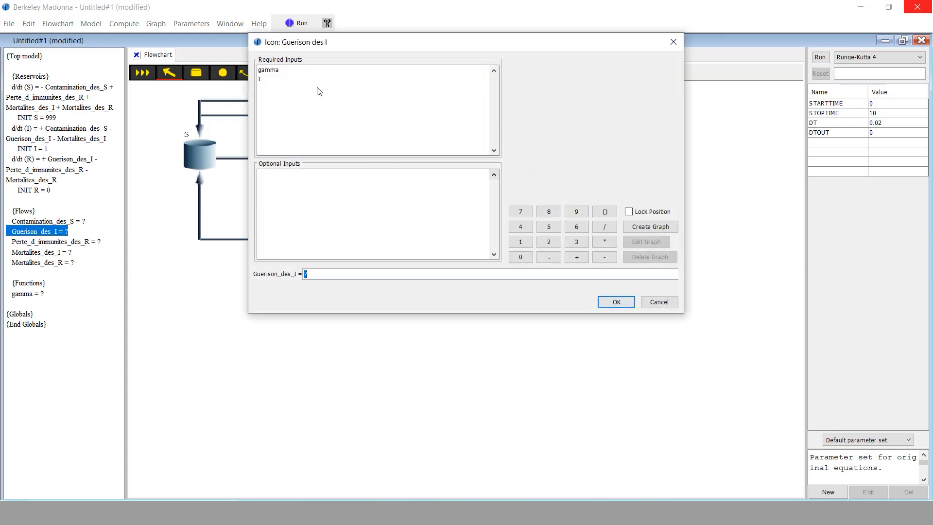
{"action": "left_click", "coordinate": [309, 71]}
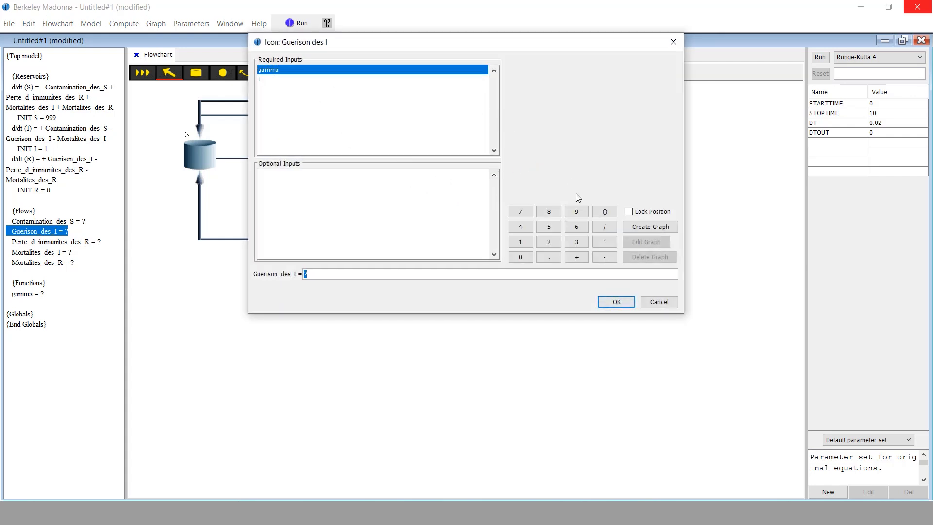
{"action": "double_click", "coordinate": [376, 71]}
{"action": "type", "text": "*"}
{"action": "double_click", "coordinate": [376, 79]}
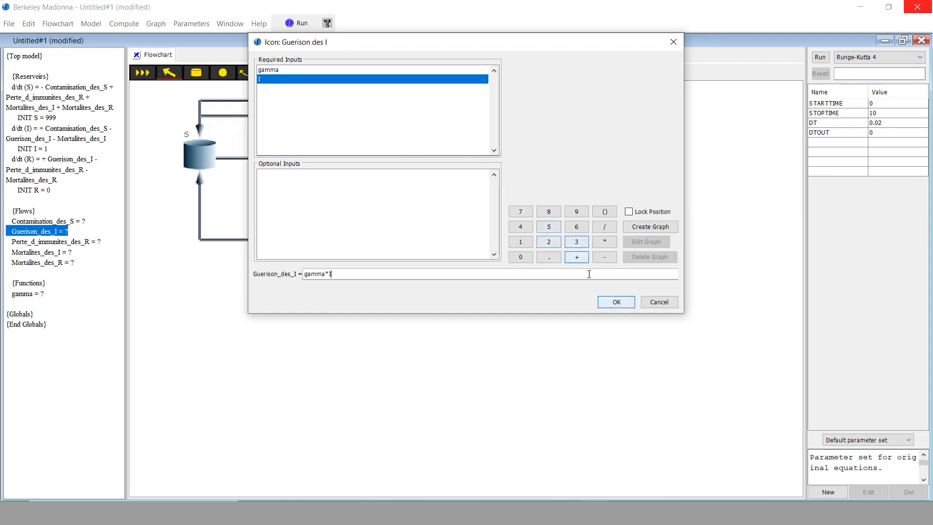
{"action": "left_click", "coordinate": [615, 302]}
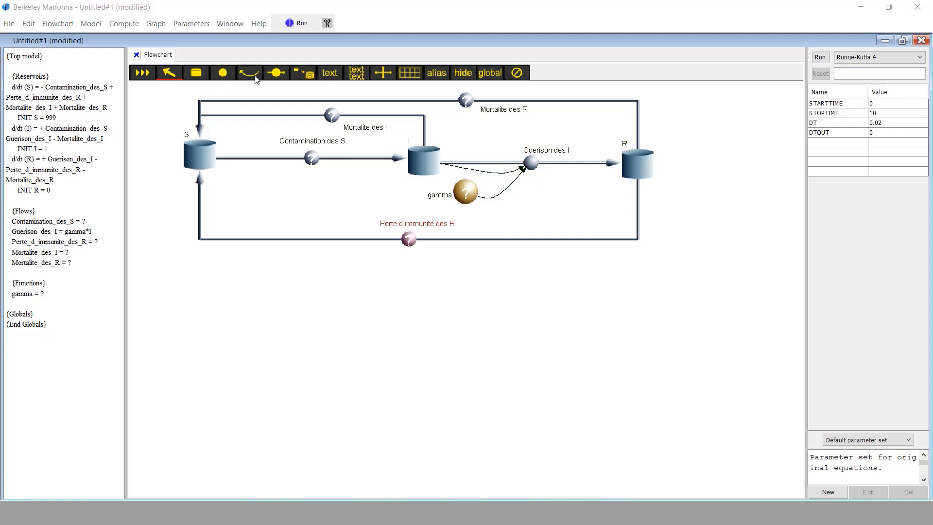
Link reservoir R and a new Sigma formula to the Perte d immunite des R flow, and define the flow as Sigma*R
{"action": "left_click", "coordinate": [256, 78]}
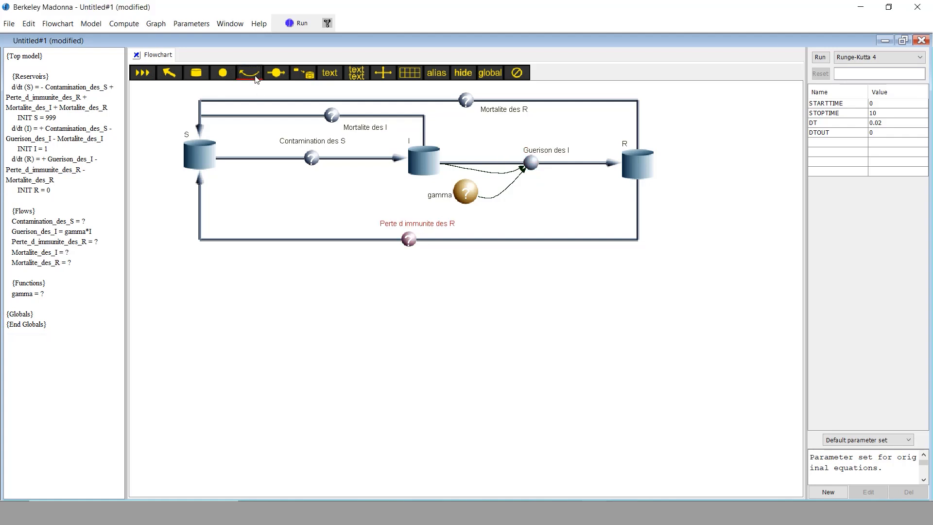
{"action": "left_click_drag", "start_coordinate": [624, 177], "coordinate": [412, 237]}
{"action": "left_click", "coordinate": [224, 74]}
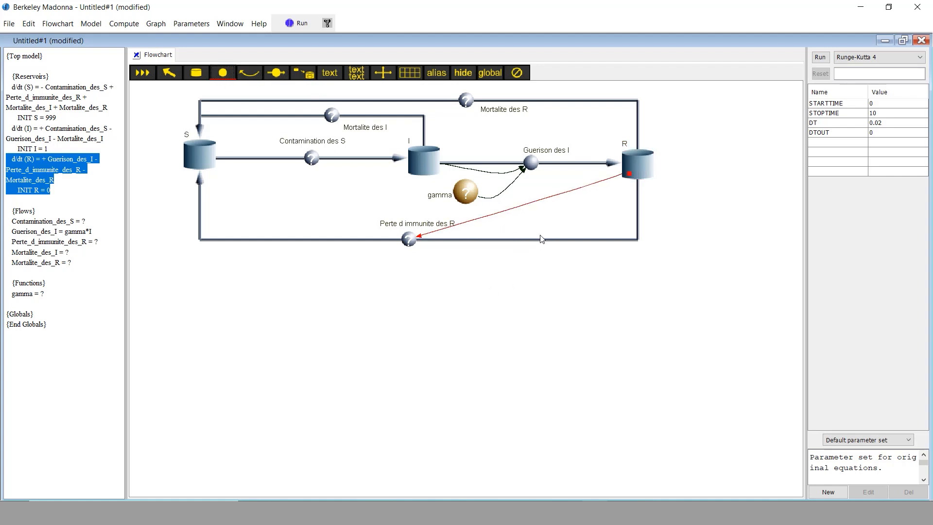
{"action": "left_click", "coordinate": [326, 204]}
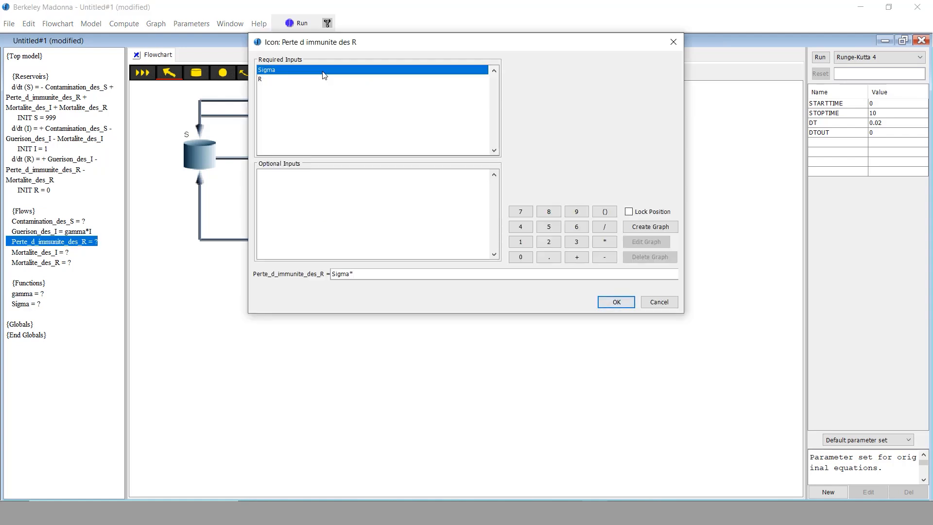
{"action": "key", "text": "Return"}
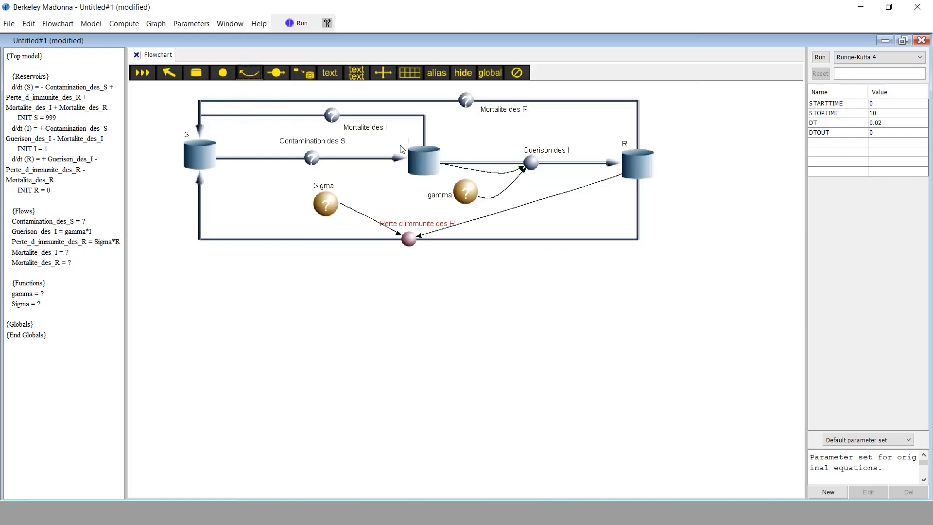
Link reservoir I to the Mortalite des I flow and reservoir R to the Mortalite des R flow
{"action": "left_click_drag", "start_coordinate": [411, 154], "coordinate": [331, 115]}
{"action": "left_click", "coordinate": [249, 73]}
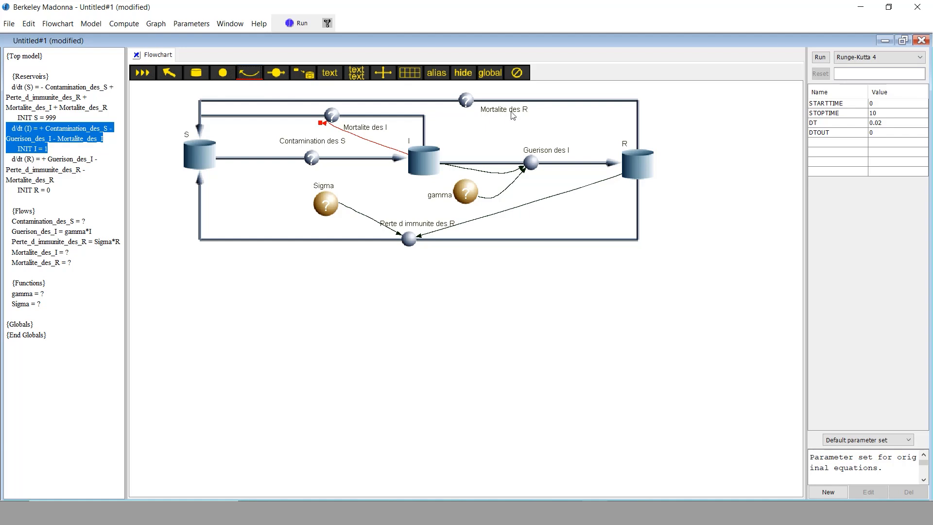
{"action": "left_click", "coordinate": [628, 165]}
{"action": "left_click_drag", "start_coordinate": [628, 165], "coordinate": [466, 108]}
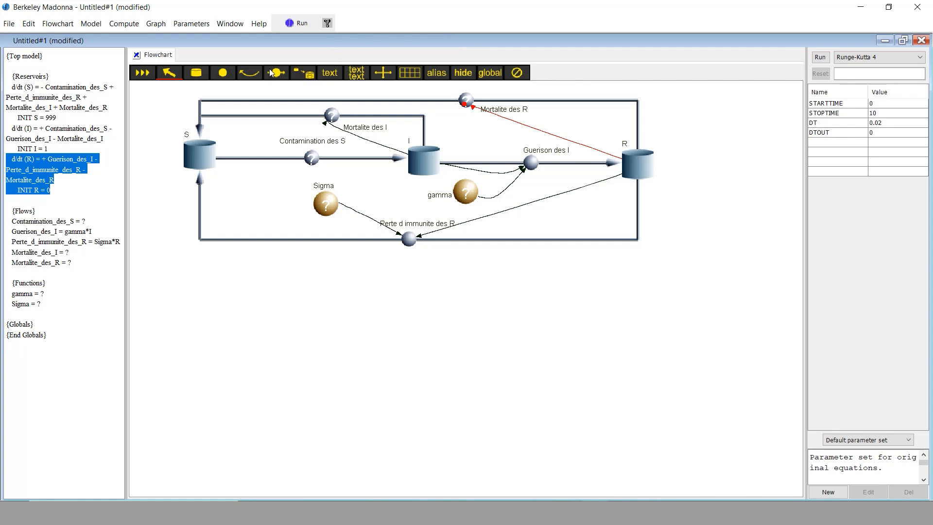
Add a formula named mu between the mortality flows and link it to the Mortalite des R flow
{"action": "left_click", "coordinate": [222, 74]}
{"action": "left_click", "coordinate": [448, 128]}
{"action": "type", "text": "mu"}
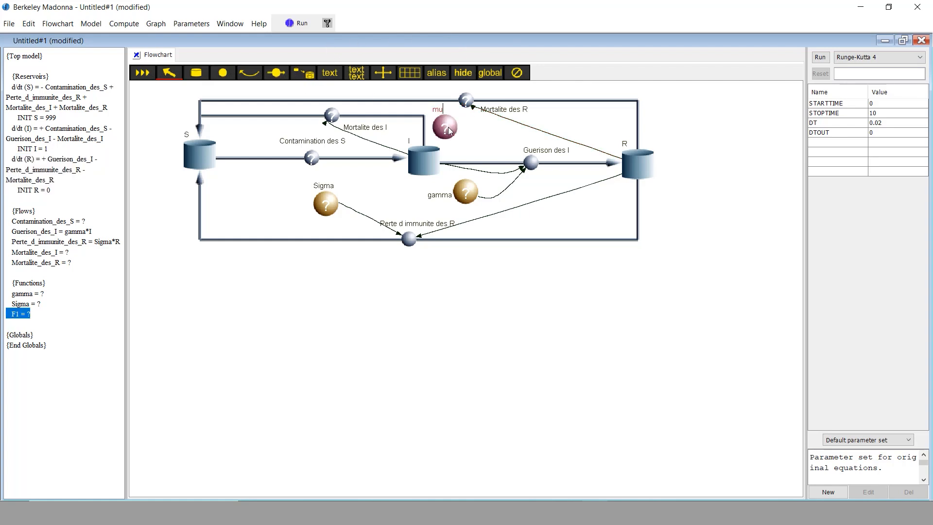
{"action": "left_click", "coordinate": [248, 74]}
{"action": "left_click_drag", "start_coordinate": [444, 122], "coordinate": [466, 100]}
Link mu to the Mortalite des I flow and define that flow as mu*I
{"action": "left_click", "coordinate": [256, 75]}
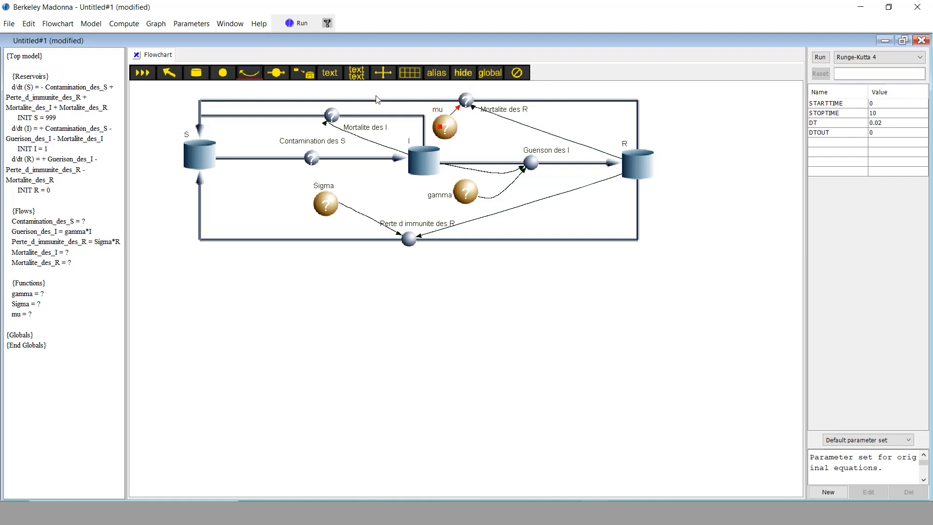
{"action": "left_click_drag", "start_coordinate": [443, 128], "coordinate": [375, 124]}
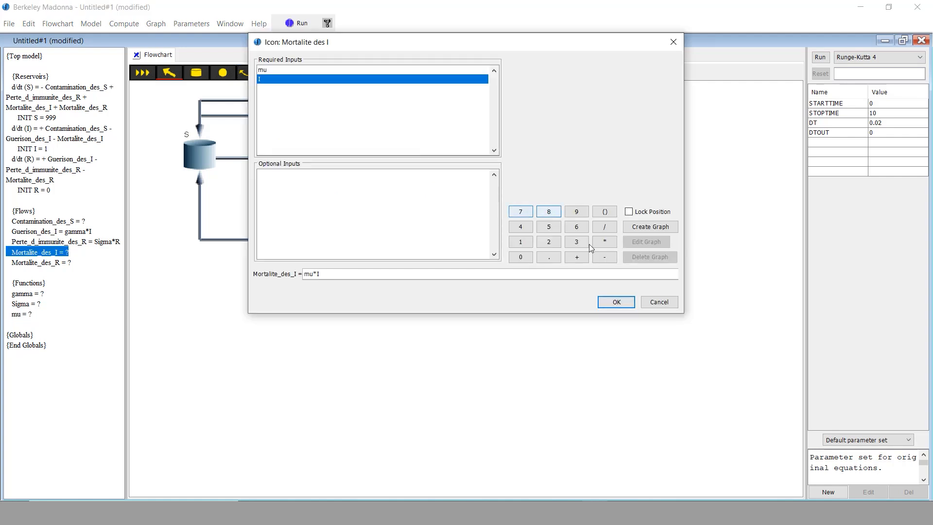
{"action": "left_click", "coordinate": [616, 302]}
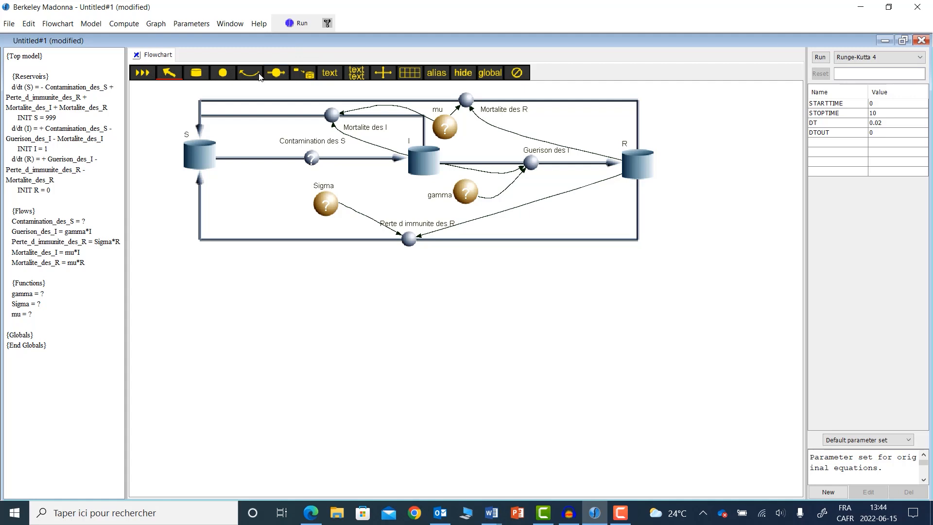
Link reservoir S to the Contamination des S flow and add a formula named N below the flowchart
{"action": "left_click_drag", "start_coordinate": [211, 153], "coordinate": [309, 155]}
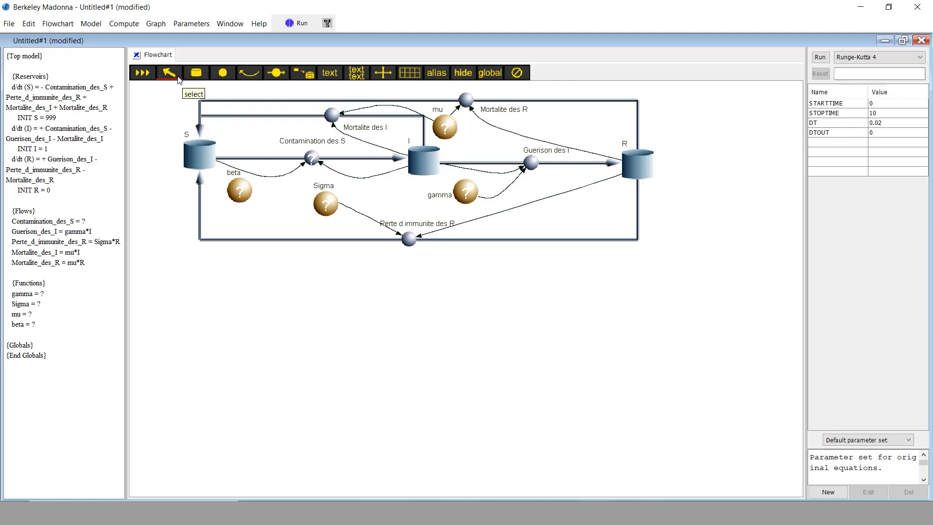
{"action": "left_click", "coordinate": [268, 274]}
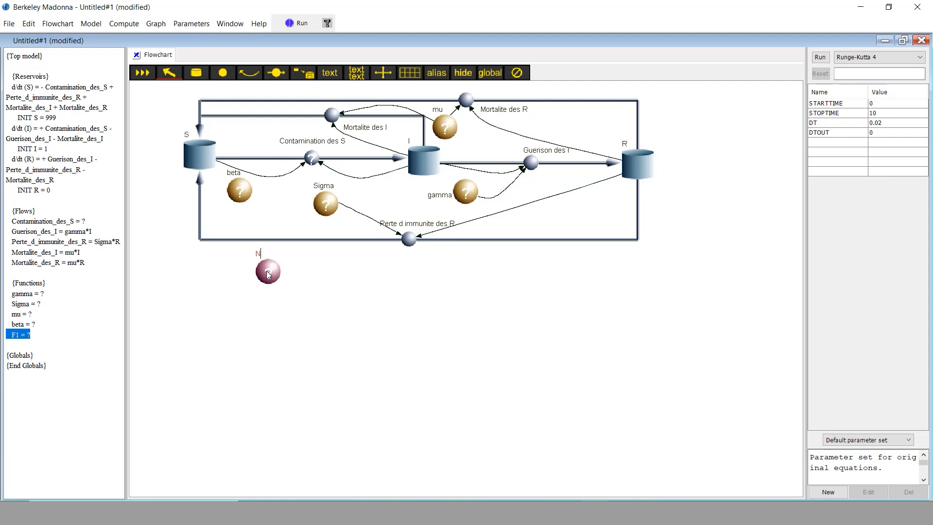
Link reservoirs S, I and R to the N formula and define N as S+I+R
{"action": "left_click_drag", "start_coordinate": [206, 158], "coordinate": [267, 272]}
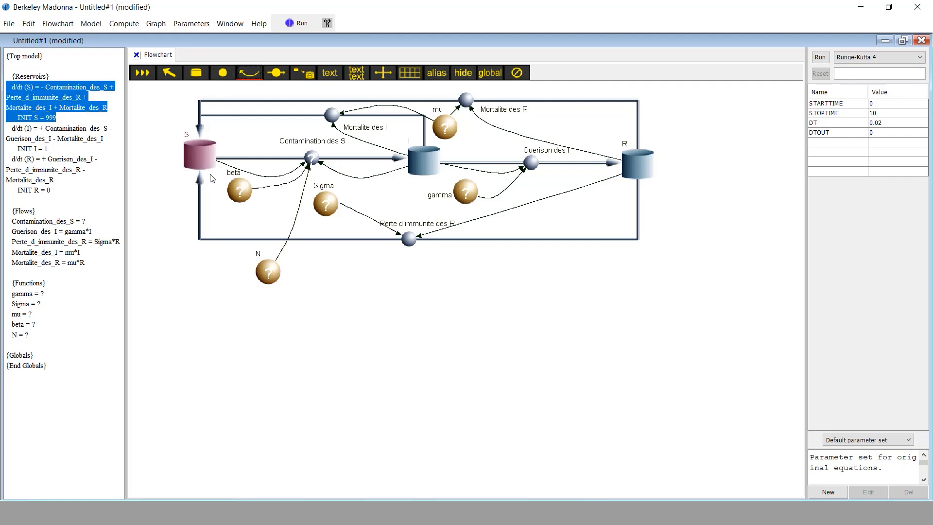
{"action": "left_click", "coordinate": [250, 72]}
{"action": "mouse_move", "coordinate": [419, 158]}
{"action": "left_mouse_down"}
{"action": "mouse_move", "coordinate": [304, 267]}
{"action": "mouse_move", "coordinate": [270, 265]}
{"action": "left_mouse_up"}
{"action": "left_click", "coordinate": [632, 180]}
{"action": "left_click_drag", "start_coordinate": [632, 180], "coordinate": [268, 273]}
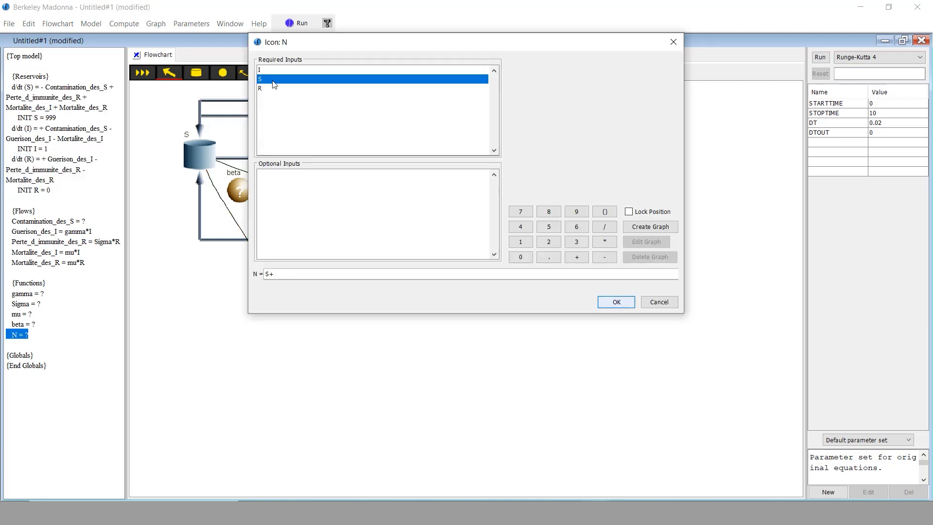
{"action": "type", "text": "I+R"}
{"action": "key", "text": "Return"}
Link beta and N to the Contamination des S flow and define the flow as beta*S*I/N
{"action": "left_click", "coordinate": [250, 73]}
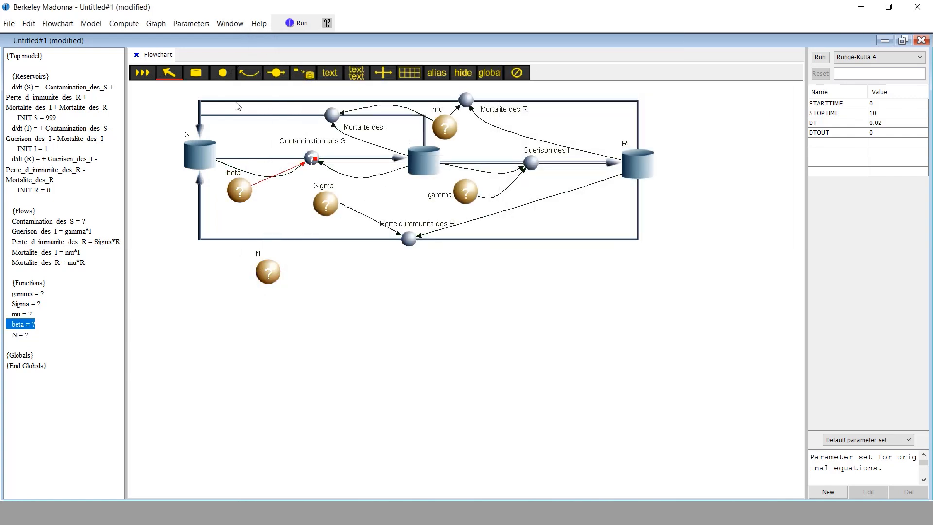
{"action": "left_click_drag", "start_coordinate": [243, 189], "coordinate": [313, 157]}
{"action": "left_click", "coordinate": [250, 72]}
{"action": "left_click_drag", "start_coordinate": [269, 271], "coordinate": [312, 158]}
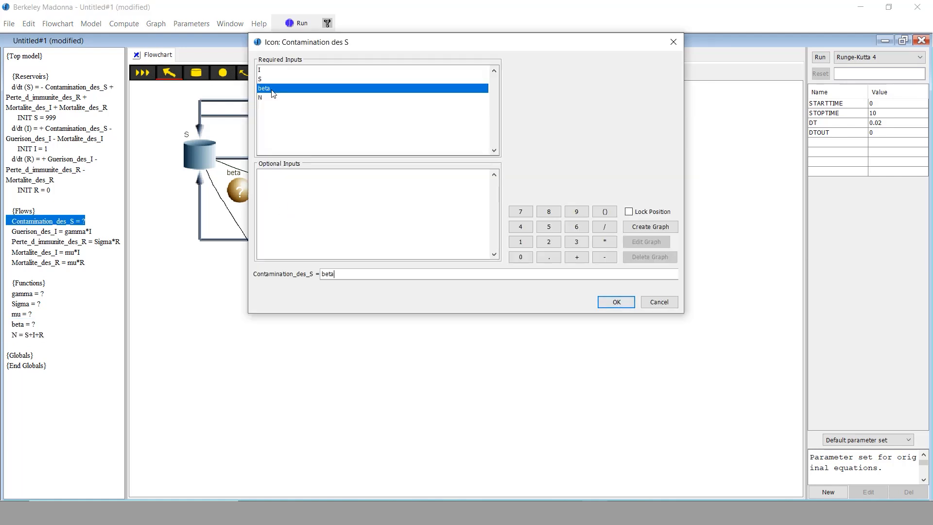
{"action": "type", "text": "*S*I/N"}
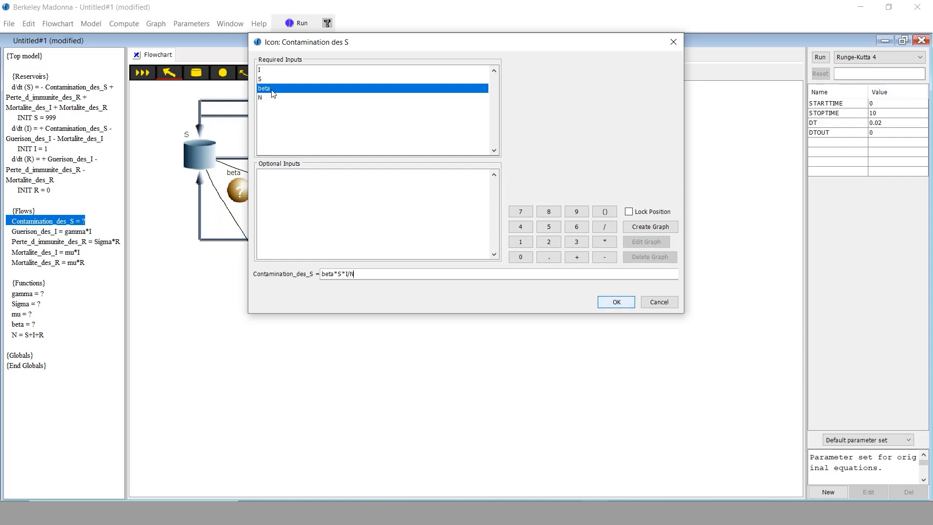
{"action": "key", "text": "Return"}
Bend the link from reservoir R to N into a curve below the Perte d immunite des R flow
{"action": "left_click_drag", "start_coordinate": [488, 213], "coordinate": [488, 278]}
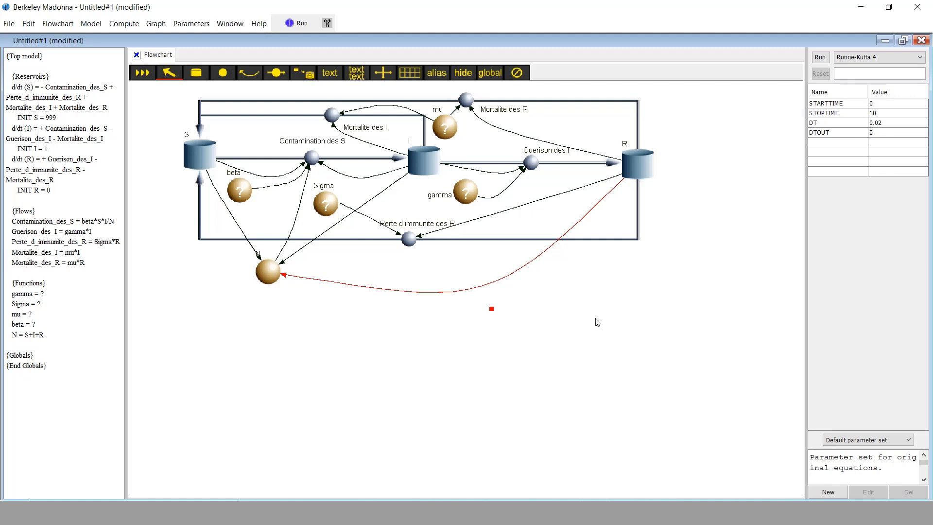
Set the mu formula to 0.01 and the beta formula to 0.15
{"action": "double_click", "coordinate": [451, 129]}
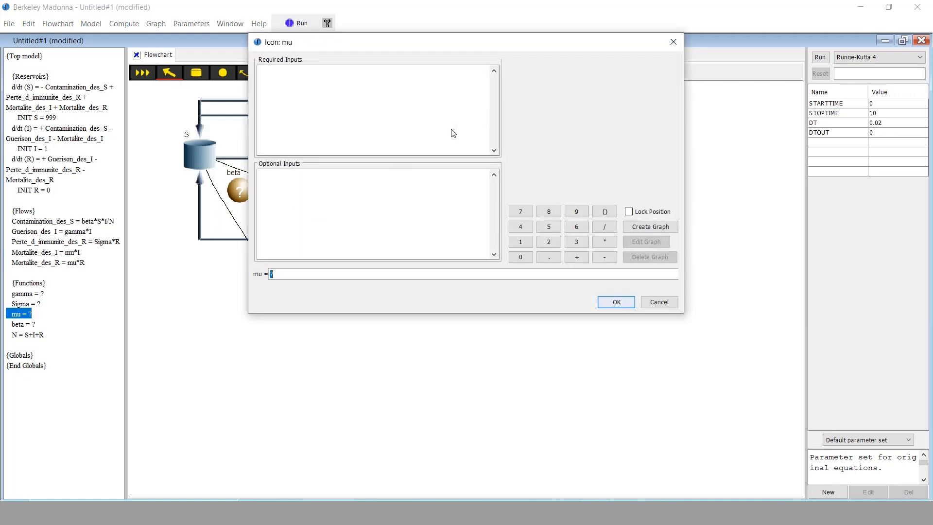
{"action": "type", "text": "0.01"}
{"action": "key", "text": "Return"}
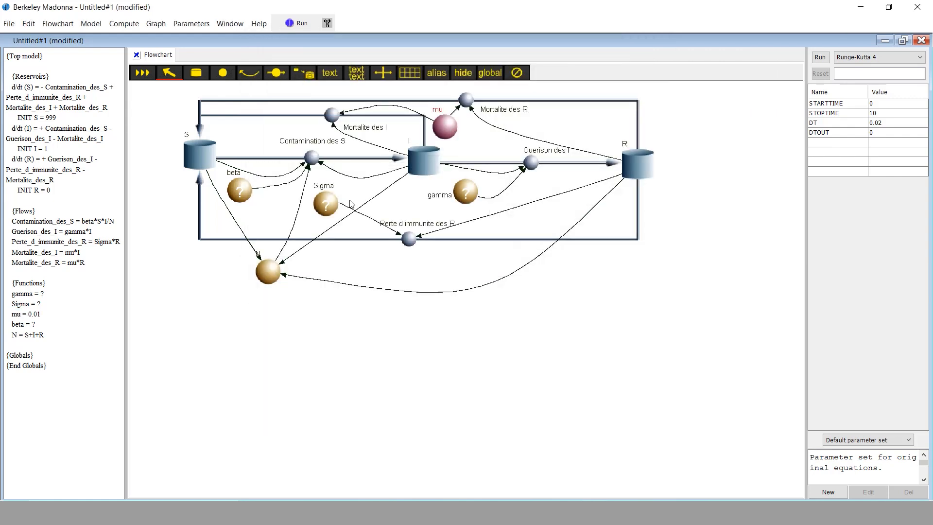
{"action": "double_click", "coordinate": [243, 189]}
{"action": "type", "text": "0.15"}
{"action": "key", "text": "Return"}
Set the Sigma formula to 0.01 and the gamma formula to 0.05
{"action": "left_click", "coordinate": [325, 206]}
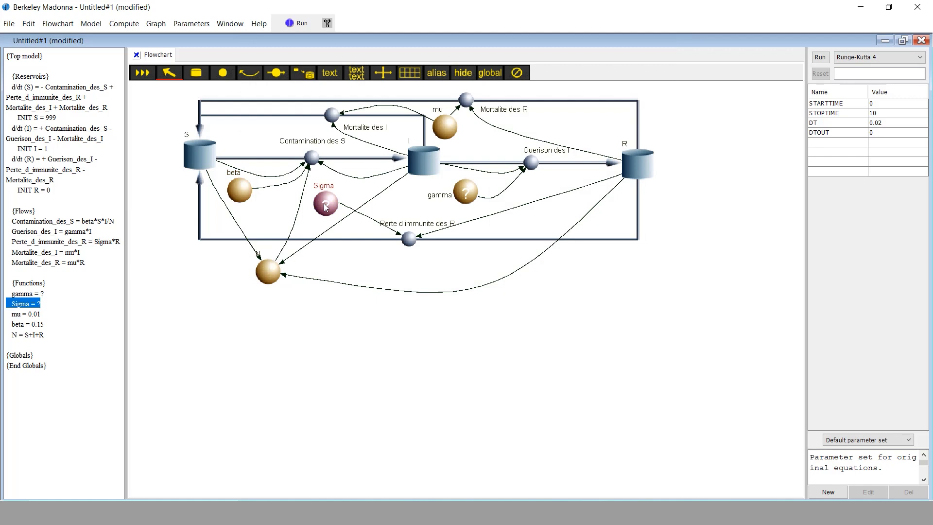
{"action": "double_click", "coordinate": [325, 206]}
{"action": "type", "text": "0.01"}
{"action": "key", "text": "Return"}
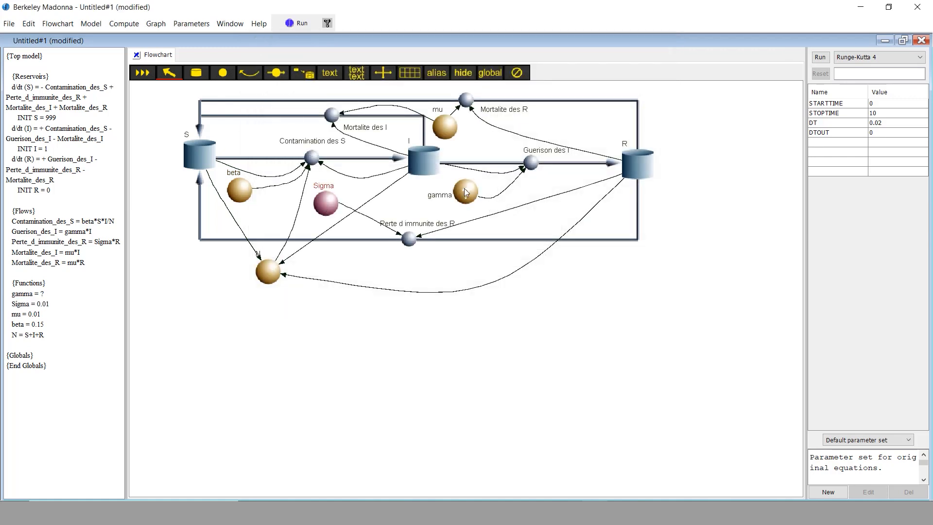
{"action": "double_click", "coordinate": [465, 192]}
{"action": "type", "text": "0.05"}
{"action": "key", "text": "Return"}
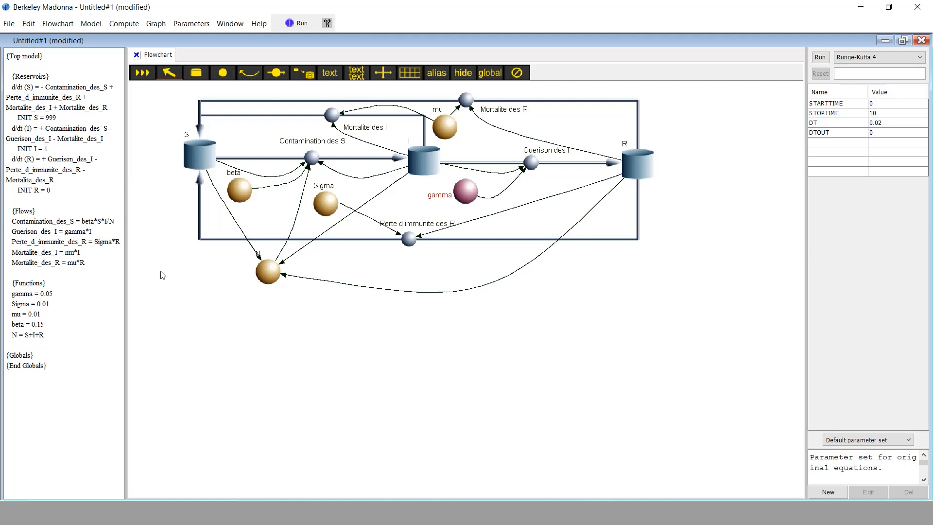
Set the simulation's STOPTIME to 400 and run the model
{"action": "left_click", "coordinate": [874, 113]}
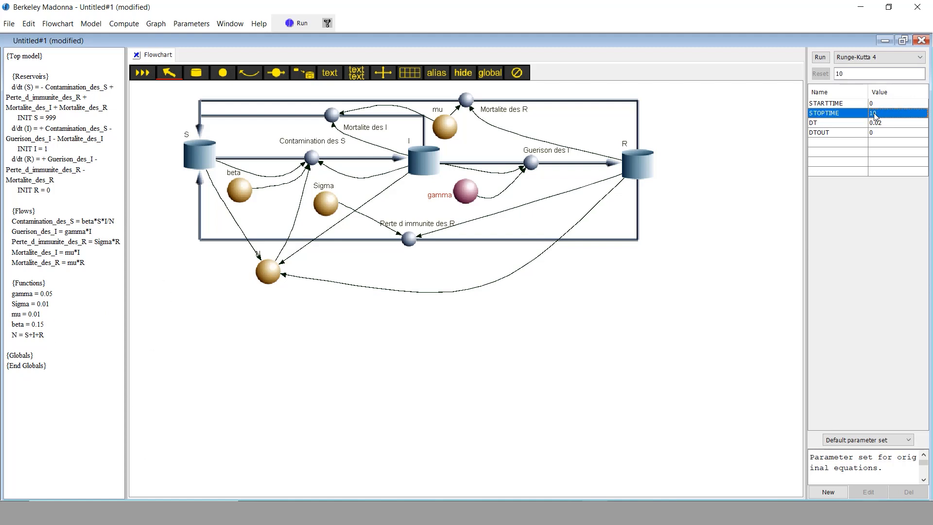
{"action": "left_click", "coordinate": [873, 114]}
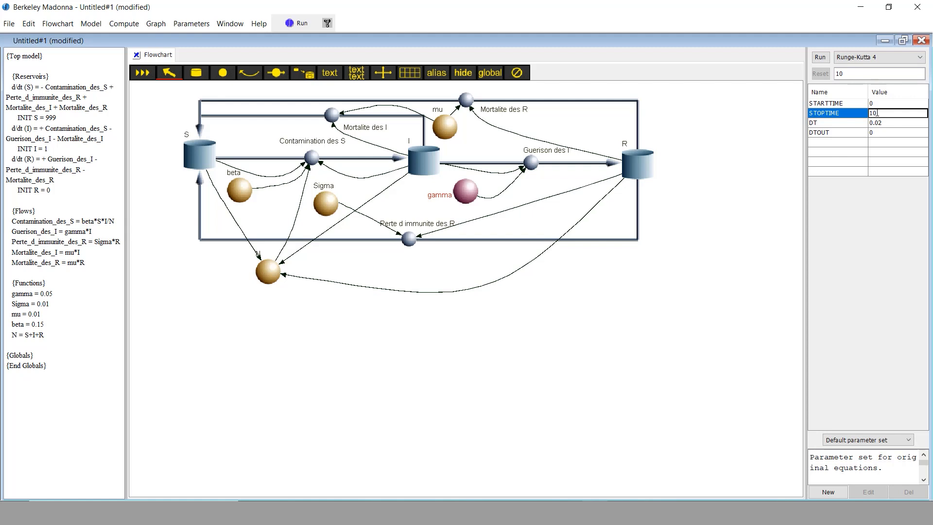
{"action": "type", "text": "400"}
{"action": "left_click", "coordinate": [856, 127]}
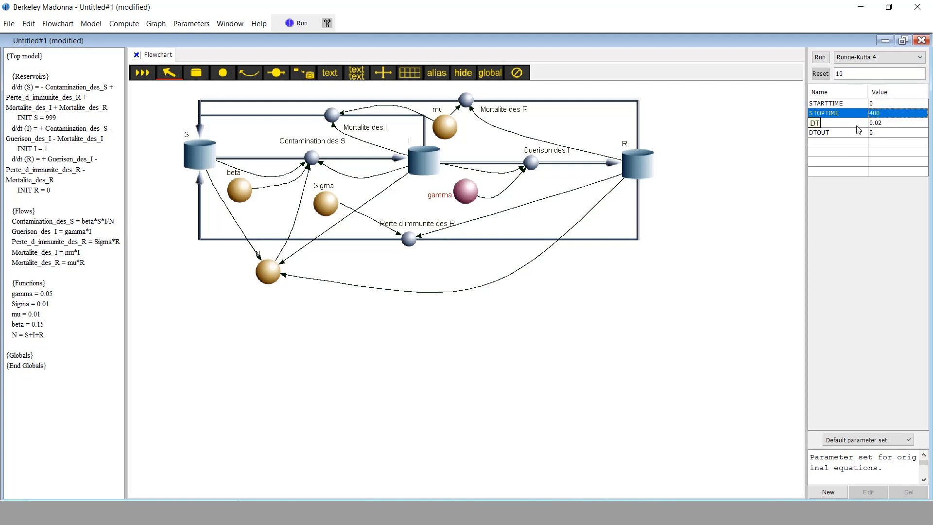
{"action": "left_click", "coordinate": [718, 268]}
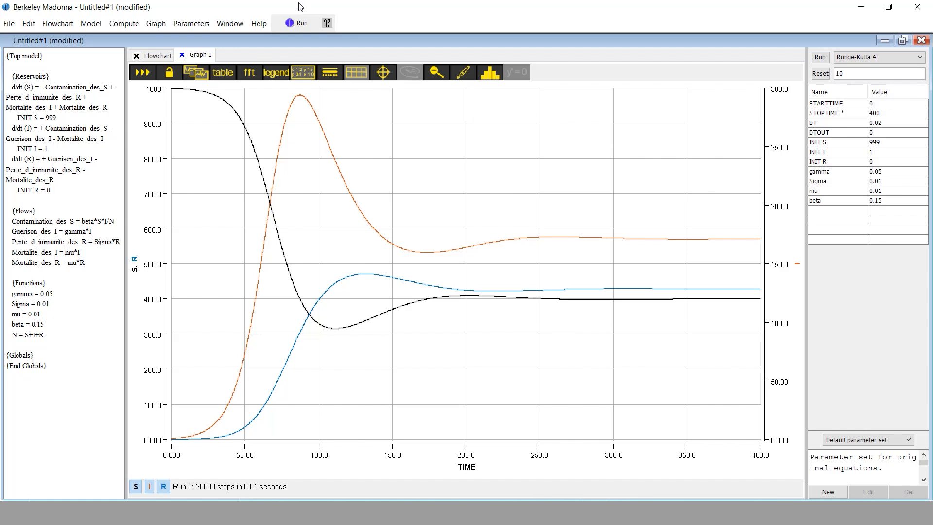
{"action": "left_click", "coordinate": [91, 26]}
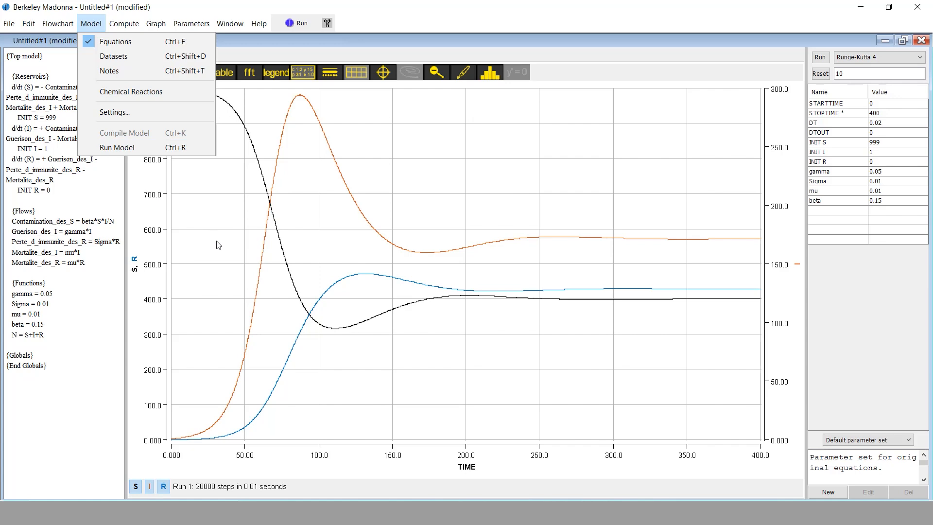
{"action": "left_click", "coordinate": [209, 258]}
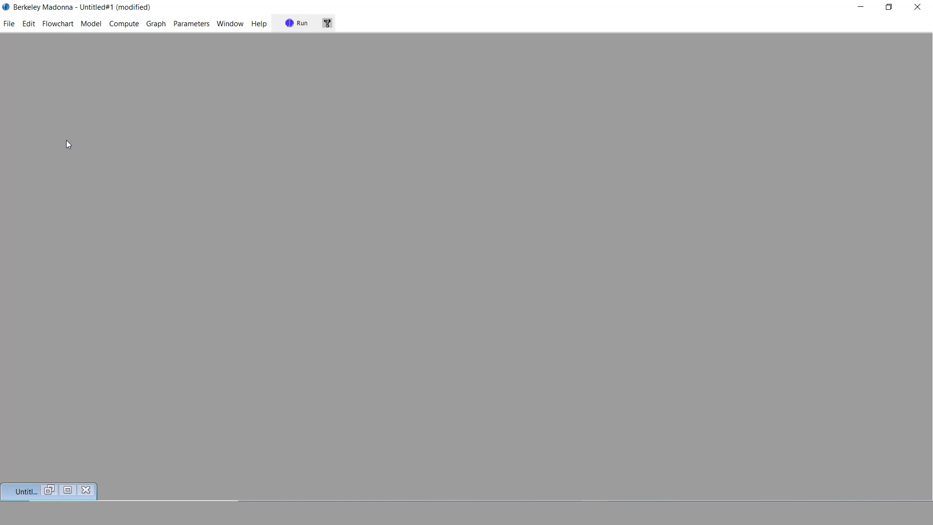
Create a new equation document and widen its equation editing area
{"action": "left_click", "coordinate": [7, 25]}
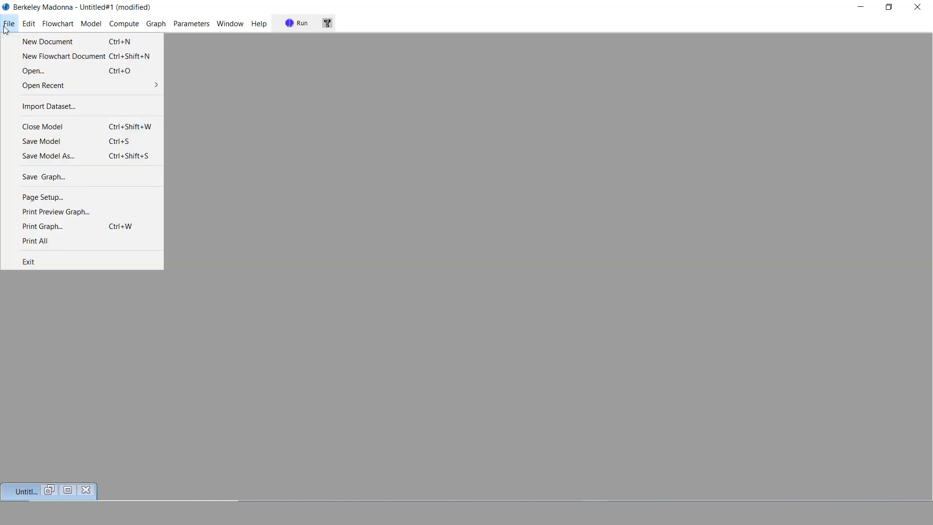
{"action": "left_click", "coordinate": [28, 43]}
{"action": "left_click_drag", "start_coordinate": [126, 61], "coordinate": [201, 63]}
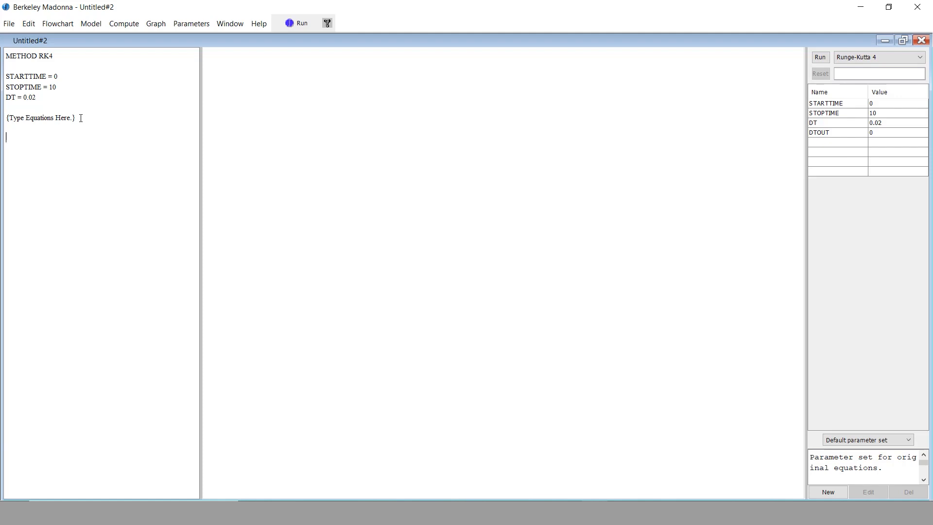
Replace the placeholder text inside the braces with "les equations differentielles"
{"action": "left_click_drag", "start_coordinate": [65, 118], "coordinate": [1, 119]}
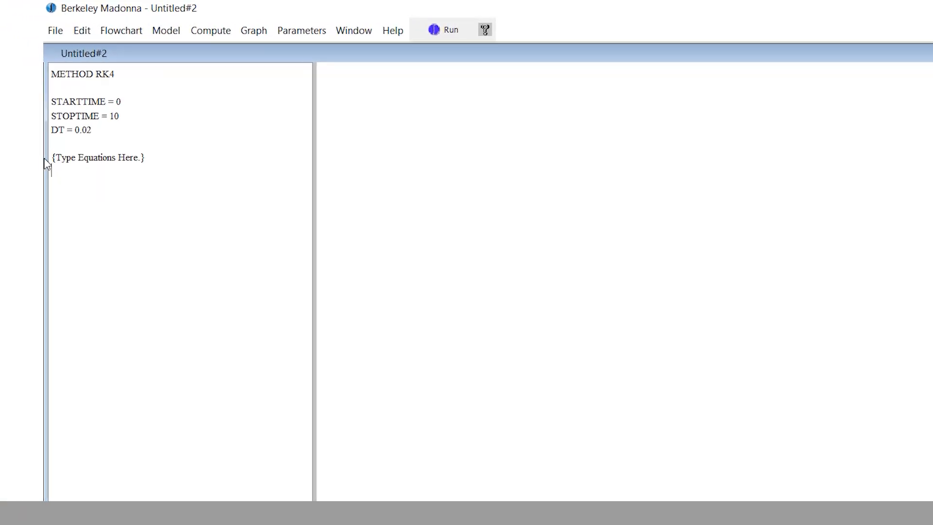
{"action": "left_click_drag", "start_coordinate": [44, 159], "coordinate": [49, 152]}
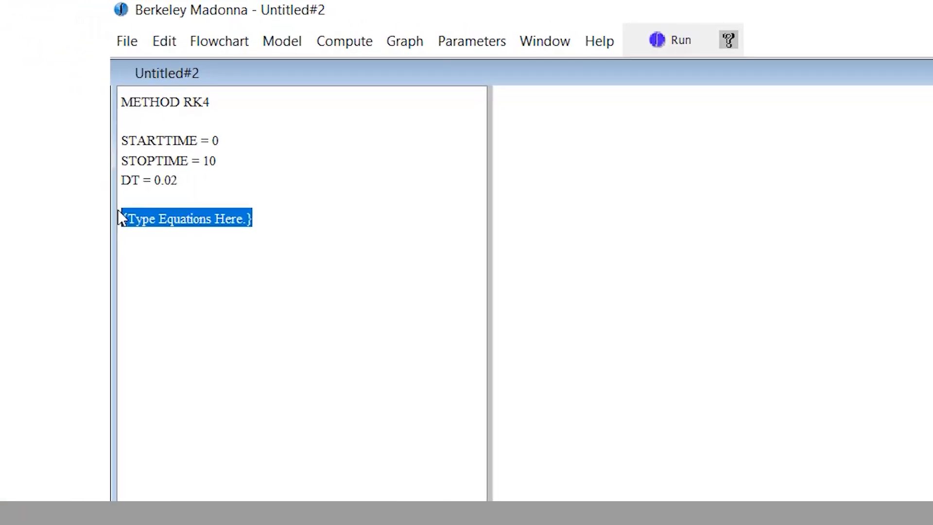
{"action": "left_click", "coordinate": [142, 221]}
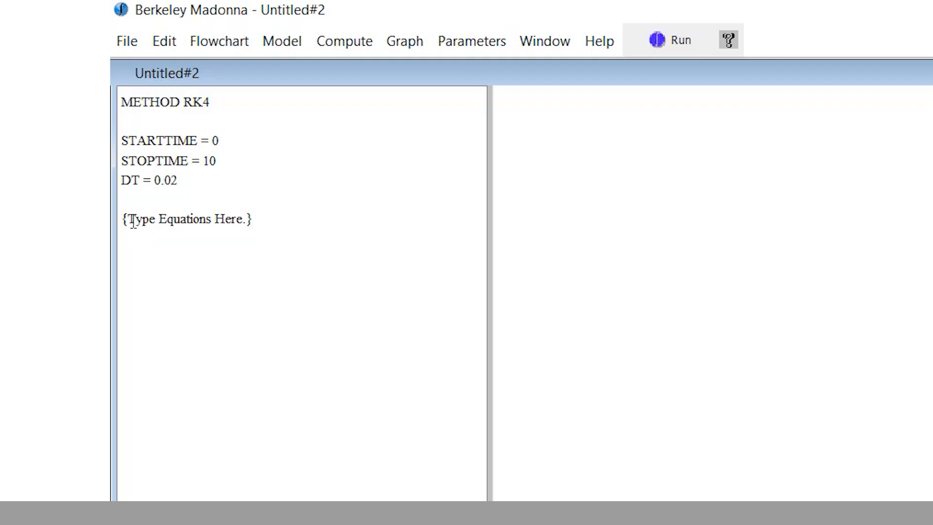
{"action": "left_click_drag", "start_coordinate": [129, 219], "coordinate": [249, 219]}
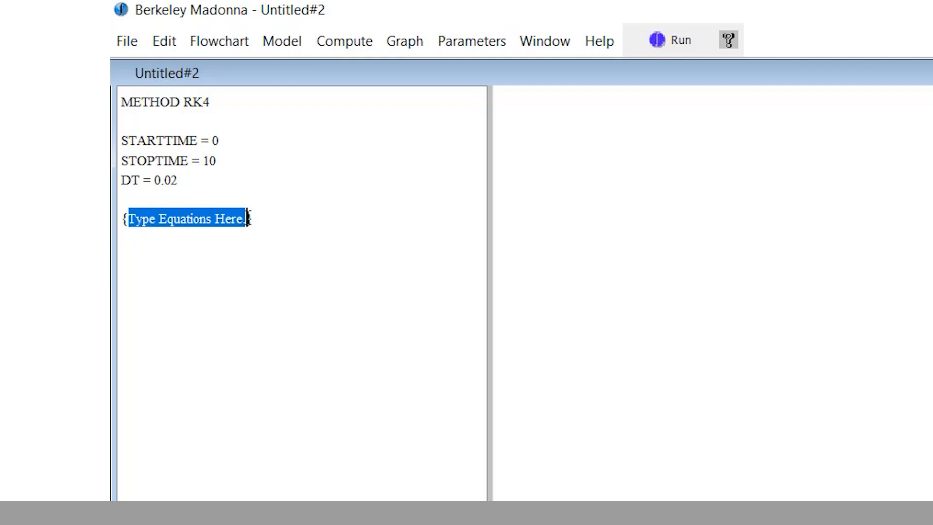
{"action": "key", "text": "BackSpace"}
{"action": "type", "text": "les equ"}
{"action": "type", "text": "ations differentielles"}
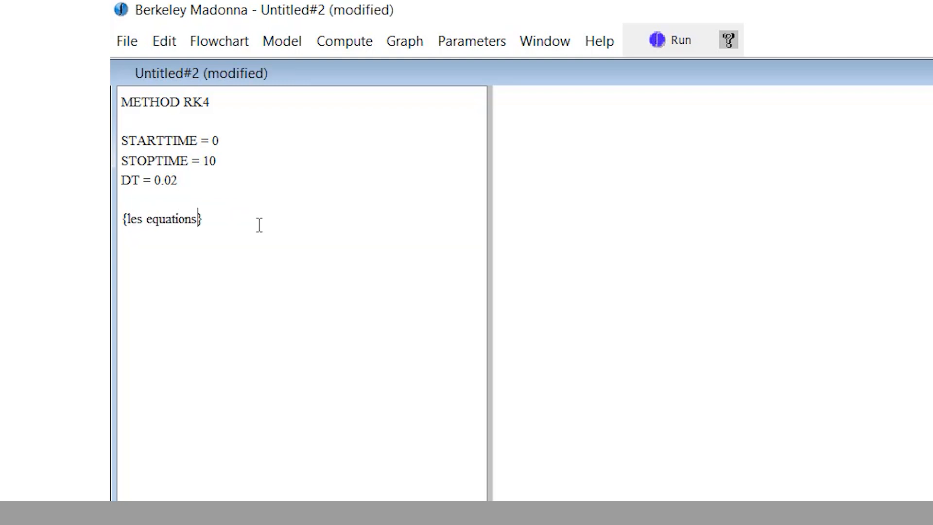
{"action": "key", "text": "End"}
Add a second comment line {les conditions initiales} below the differential equations comment, leaving a blank line between them
{"action": "key", "text": "ctrl+c"}
{"action": "left_click", "coordinate": [301, 226]}
{"action": "key", "text": "Return"}
{"action": "key", "text": "Return"}
{"action": "left_click_drag", "start_coordinate": [308, 221], "coordinate": [119, 262]}
{"action": "key", "text": "ctrl+v"}
{"action": "key", "text": "BackSpace"}
{"action": "key", "text": "BackSpace"}
{"action": "type", "text": "conditions initiales"}
Add a third comment line {les parametres} below the initial conditions comment by reusing its text
{"action": "key", "text": "ctrl+c"}
{"action": "left_click", "coordinate": [253, 288]}
{"action": "key", "text": "Return"}
{"action": "key", "text": "Return"}
{"action": "key", "text": "ctrl+v"}
{"action": "left_click_drag", "start_coordinate": [151, 297], "coordinate": [242, 299]}
{"action": "key", "text": "BackSpace"}
{"action": "key", "text": "BackSpace"}
{"action": "type", "text": "parametres"}
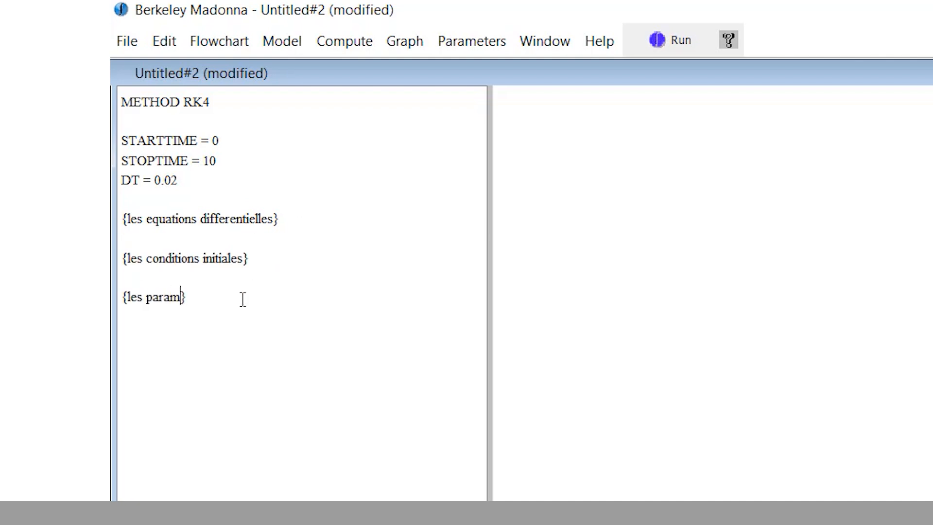
{"action": "key", "text": "End"}
Add the equation S'=mu*I+mu*R+sigma*R-beta*S*I/N directly below the differential equations comment
{"action": "left_click", "coordinate": [301, 219]}
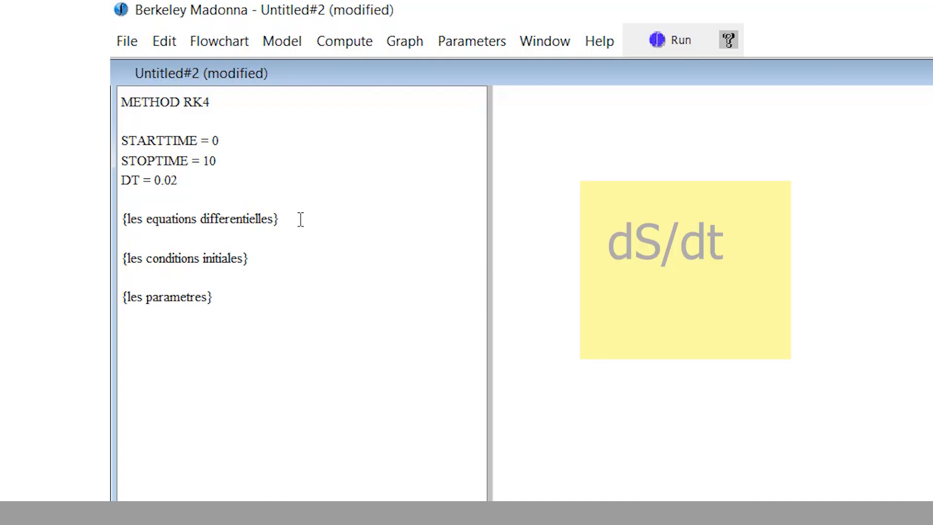
{"action": "key", "text": "Return"}
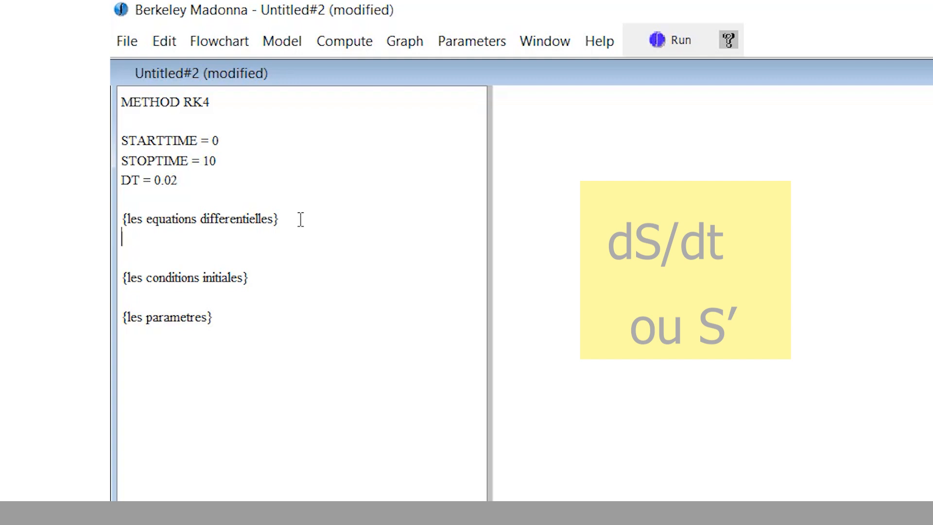
{"action": "type", "text": "S"}
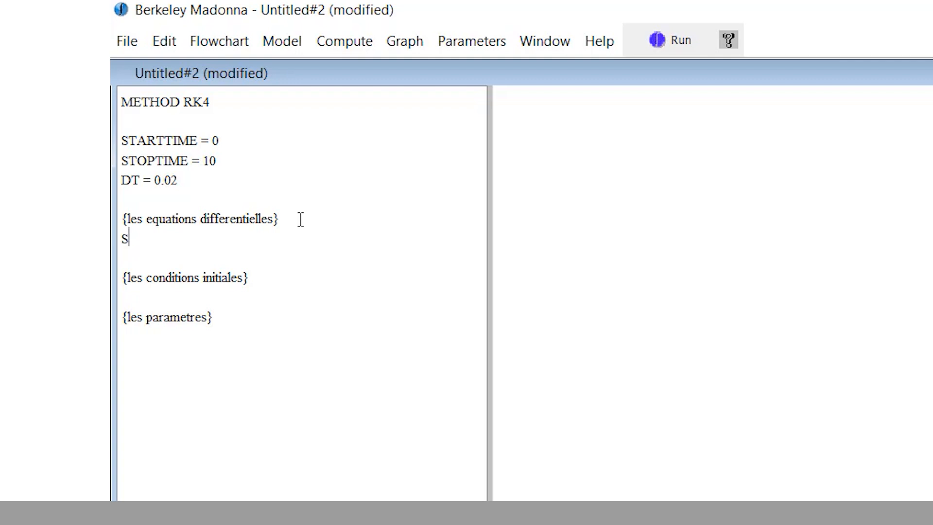
{"action": "type", "text": "'="}
{"action": "type", "text": "mu*I+mu*R"}
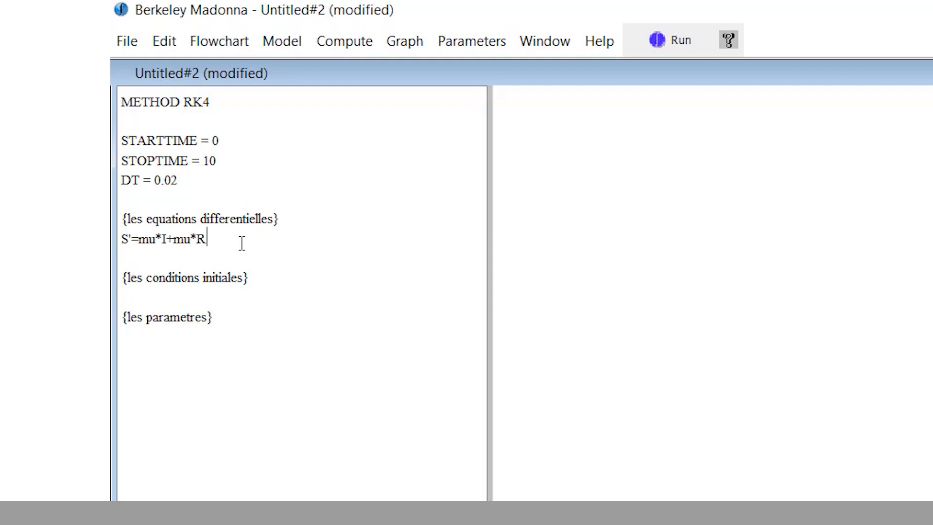
{"action": "type", "text": "+sigma*R-beta*"}
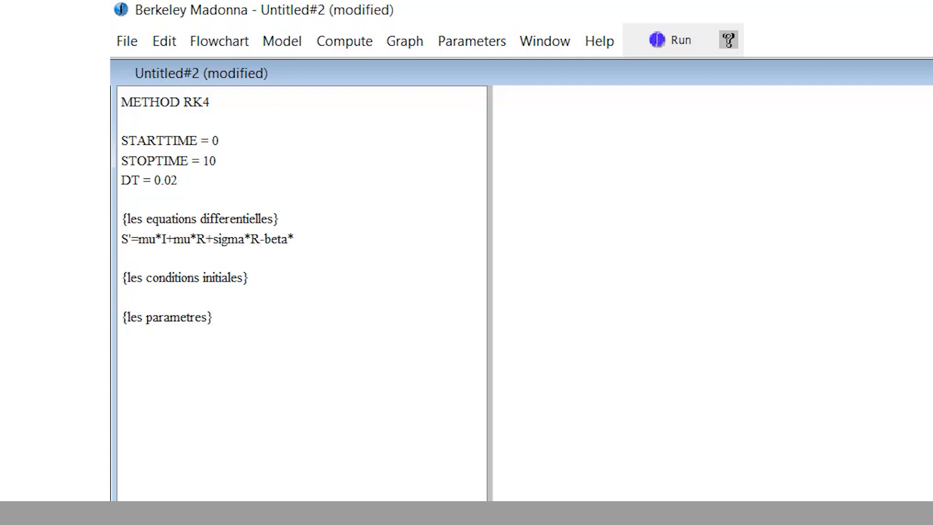
{"action": "type", "text": "S*I/N"}
Add the equation I'=beta*S*I/N-mu*I-gamma*I on a new line below the S' equation
{"action": "key", "text": "Return"}
{"action": "type", "text": "I'"}
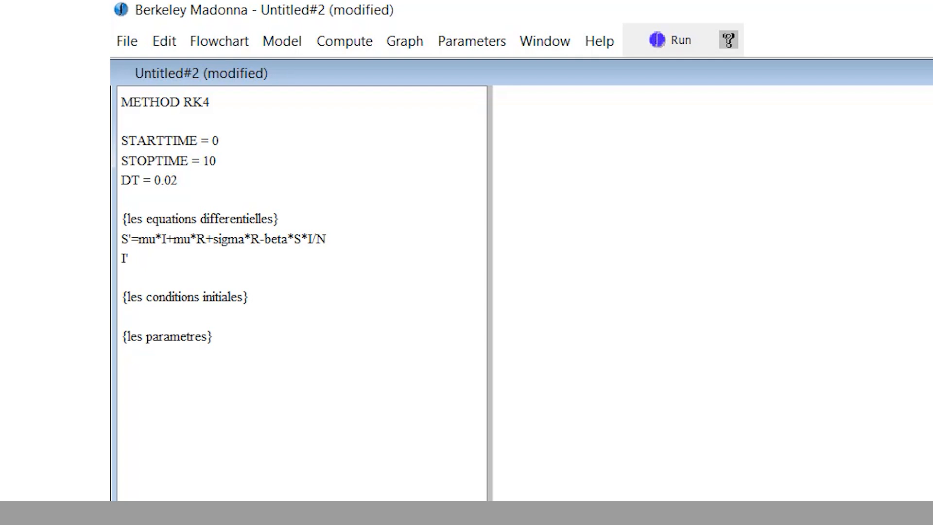
{"action": "type", "text": "=beta*S*I/N"}
{"action": "type", "text": "-mu*I"}
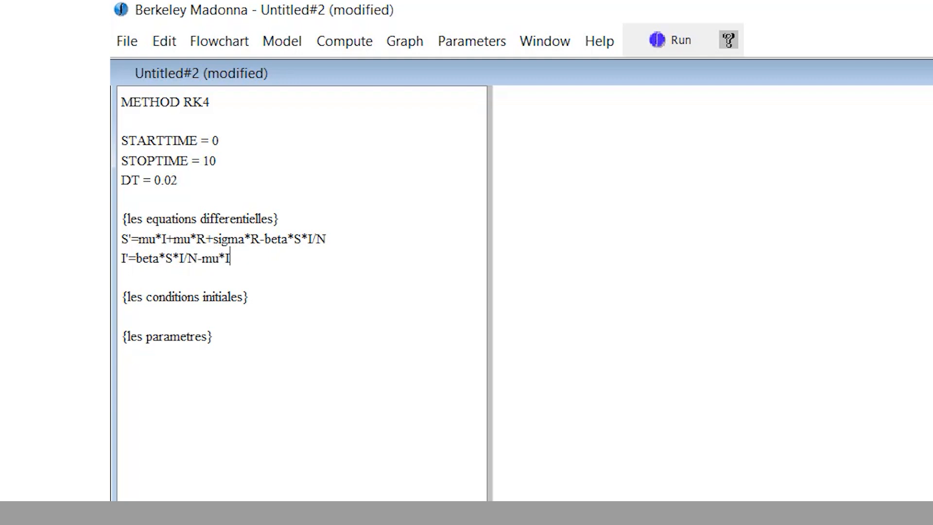
{"action": "type", "text": "-gamma*I"}
Add the equation R'=gamma*I-mu*R-sigma*R on a new line below the I' equation
{"action": "key", "text": "Return"}
{"action": "type", "text": "R'="}
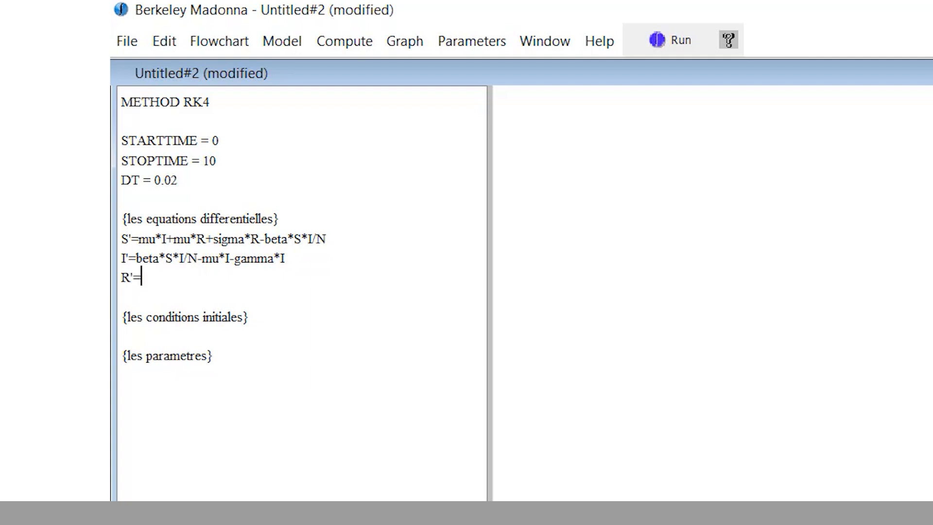
{"action": "type", "text": "gamma*I-"}
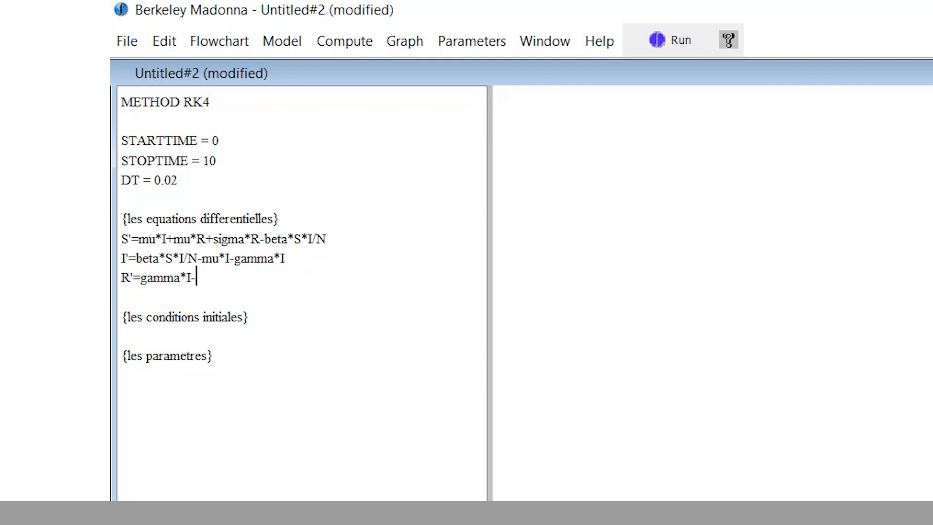
{"action": "type", "text": "mu*R-sigma*R"}
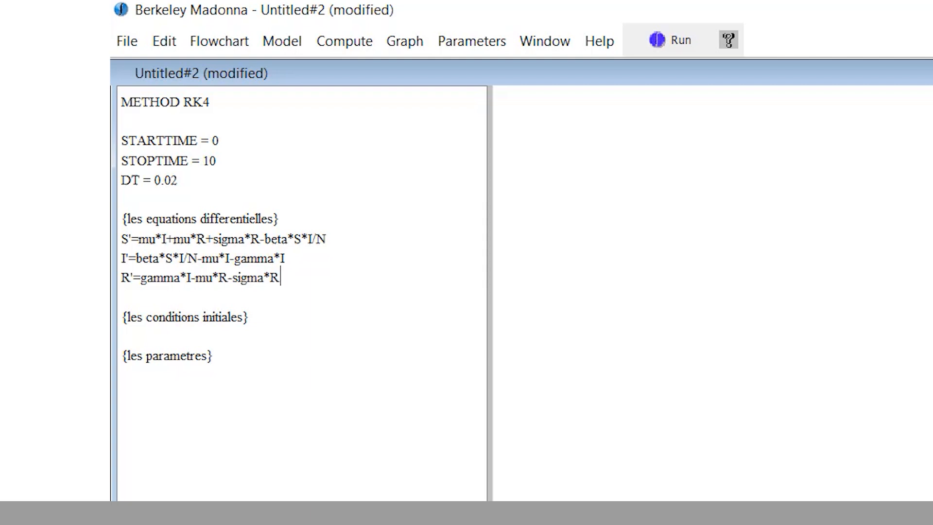
Enter the initial conditions Init S=999, Init I=1 and Init R=0 on separate lines below the initial conditions comment
{"action": "left_click", "coordinate": [332, 329]}
{"action": "left_click", "coordinate": [353, 315]}
{"action": "key", "text": "Return"}
{"action": "type", "text": "Init"}
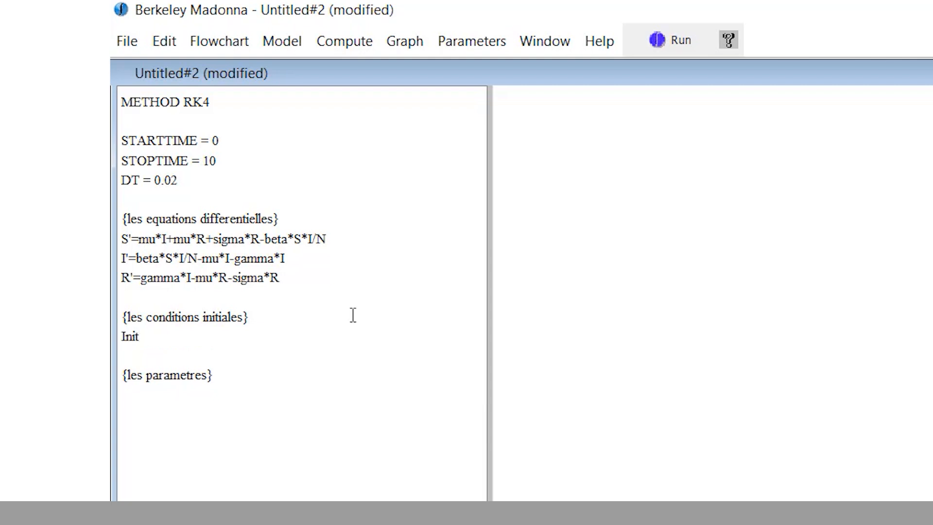
{"action": "type", "text": " S=999"}
{"action": "key", "text": "Return"}
{"action": "type", "text": "Init I=1"}
{"action": "key", "text": "Return"}
{"action": "type", "text": "Init R=0"}
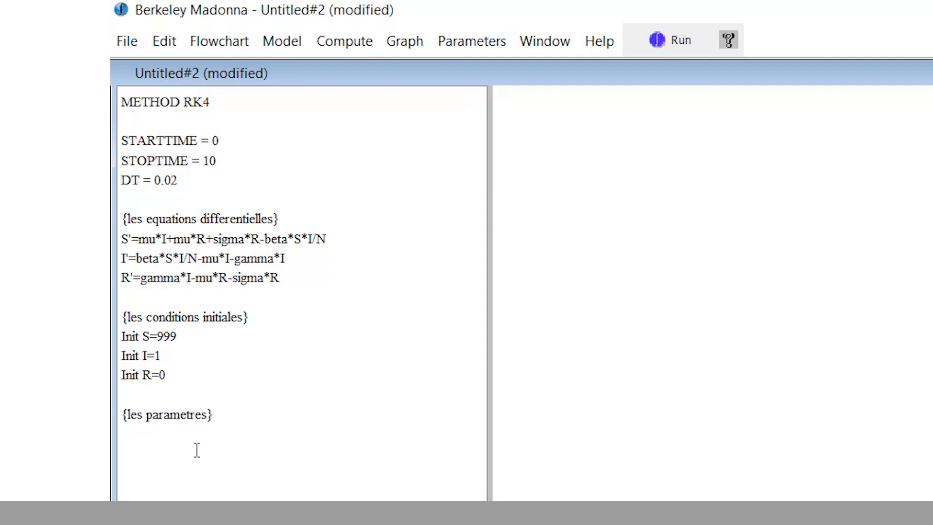
Define the parameters mu=0.01 and beta=0.15 on separate lines below the parameters comment
{"action": "key", "text": "Return"}
{"action": "type", "text": "mu=0.01"}
{"action": "key", "text": "Return"}
{"action": "type", "text": "beta=0."}
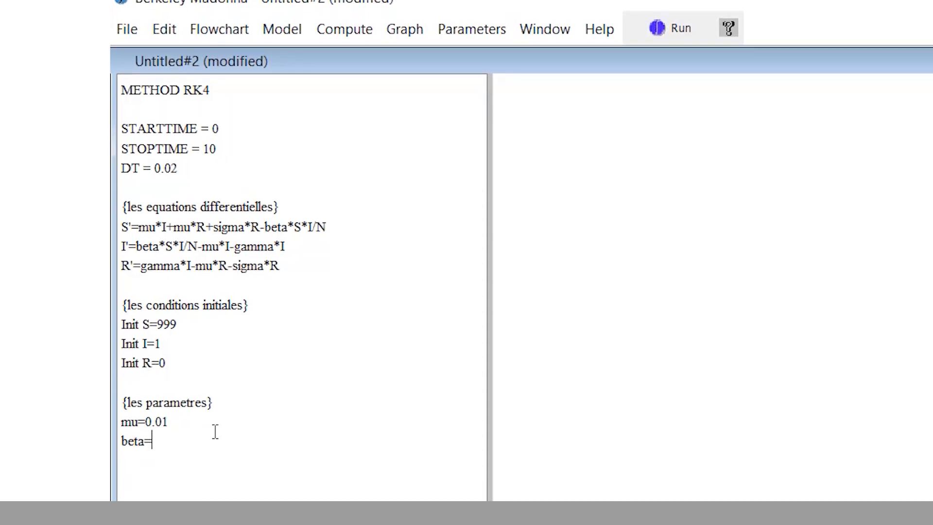
{"action": "type", "text": "15"}
Add the definitions sigma=0.01, gamma=0.05 and N=S+I+R on separate lines at the end of the parameter list
{"action": "key", "text": "Return"}
{"action": "type", "text": "sigma=0"}
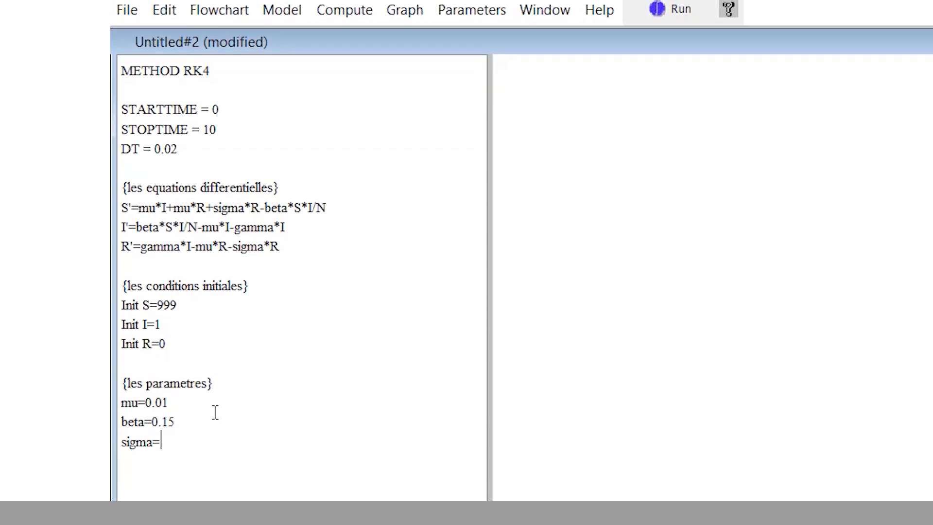
{"action": "type", "text": ".01"}
{"action": "key", "text": "Return"}
{"action": "type", "text": "gamma=0"}
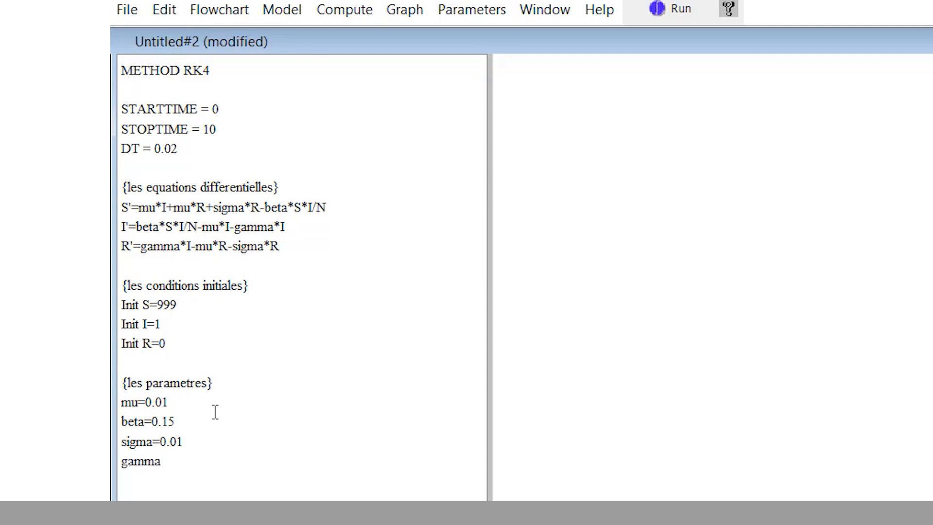
{"action": "type", "text": ".05"}
{"action": "key", "text": "Return"}
{"action": "type", "text": "N=S+I+R"}
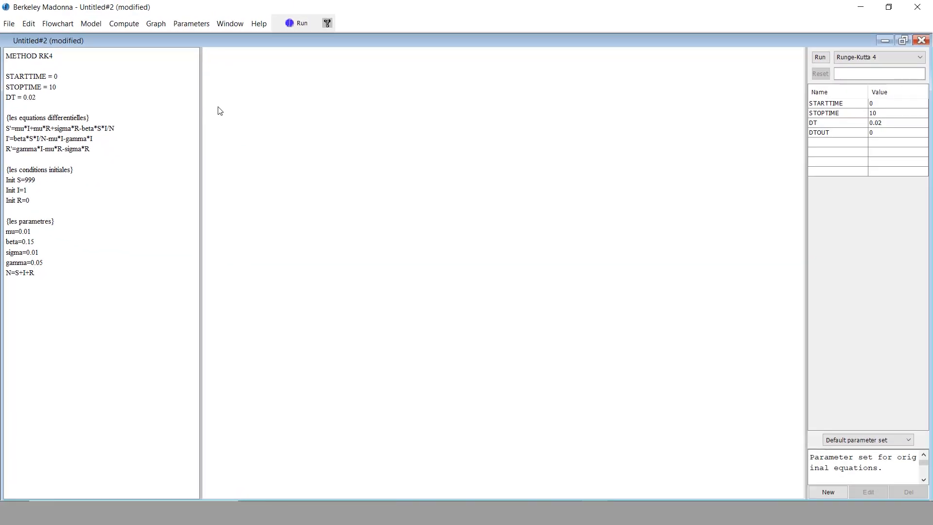
Set STOPTIME to 400 in the parameter values and run the model
{"action": "left_click", "coordinate": [881, 115]}
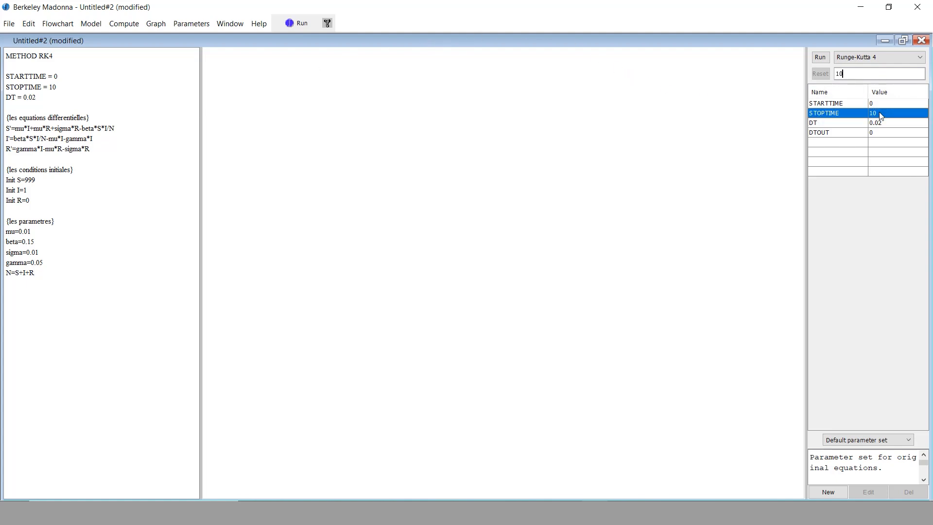
{"action": "type", "text": "4"}
{"action": "key", "text": "Return"}
{"action": "key", "text": "BackSpace"}
{"action": "key", "text": "BackSpace"}
{"action": "key", "text": "BackSpace"}
{"action": "type", "text": "400"}
{"action": "left_click", "coordinate": [294, 24]}
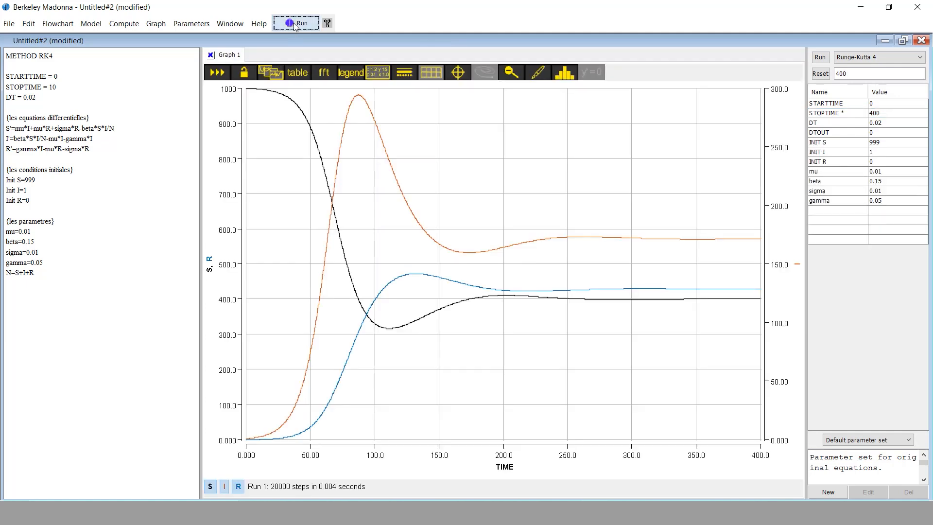